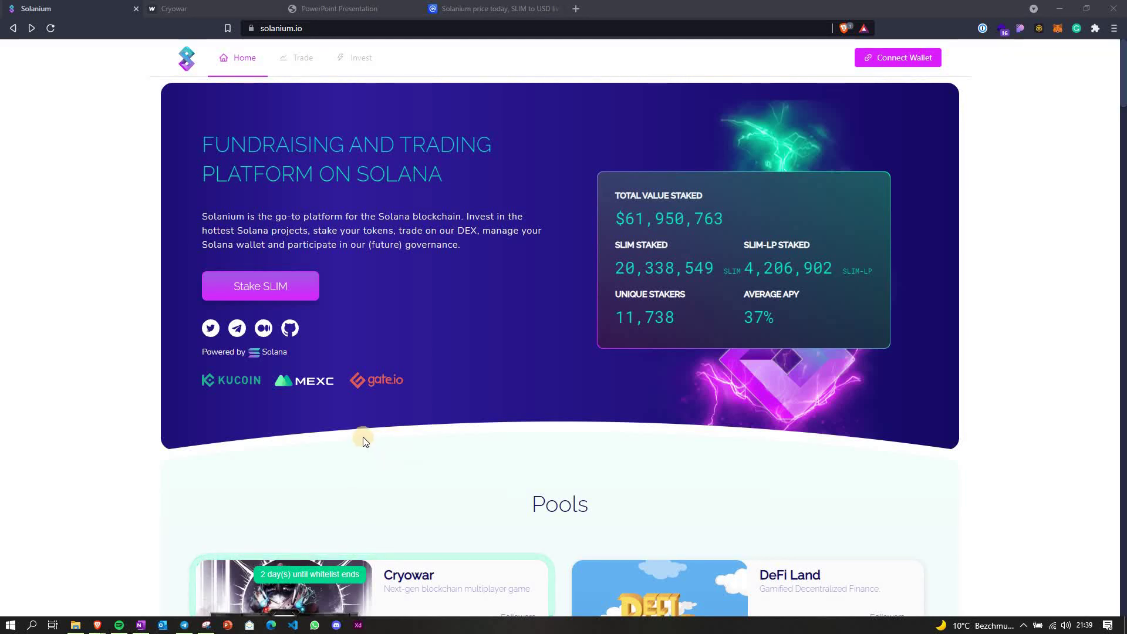
- Find the Cryowar pool in the Pools list, open its details page and start connecting a wallet
{"action": "scroll", "coordinate": [363, 437], "scroll_direction": "down", "scroll_amount": 5}
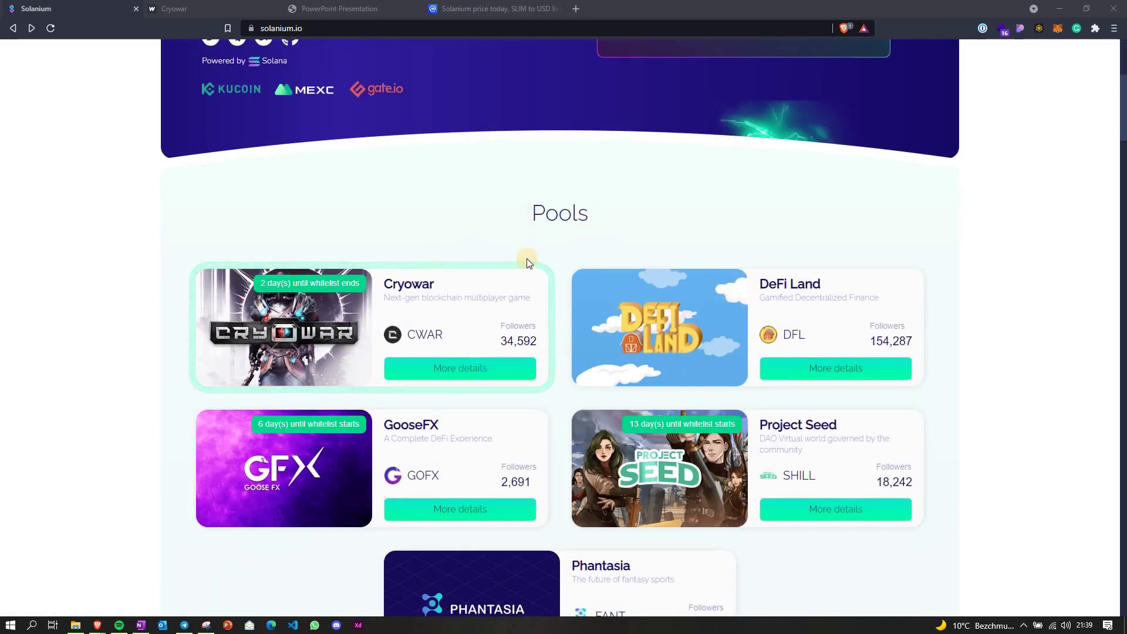
{"action": "scroll", "coordinate": [525, 258], "scroll_direction": "up", "scroll_amount": 5}
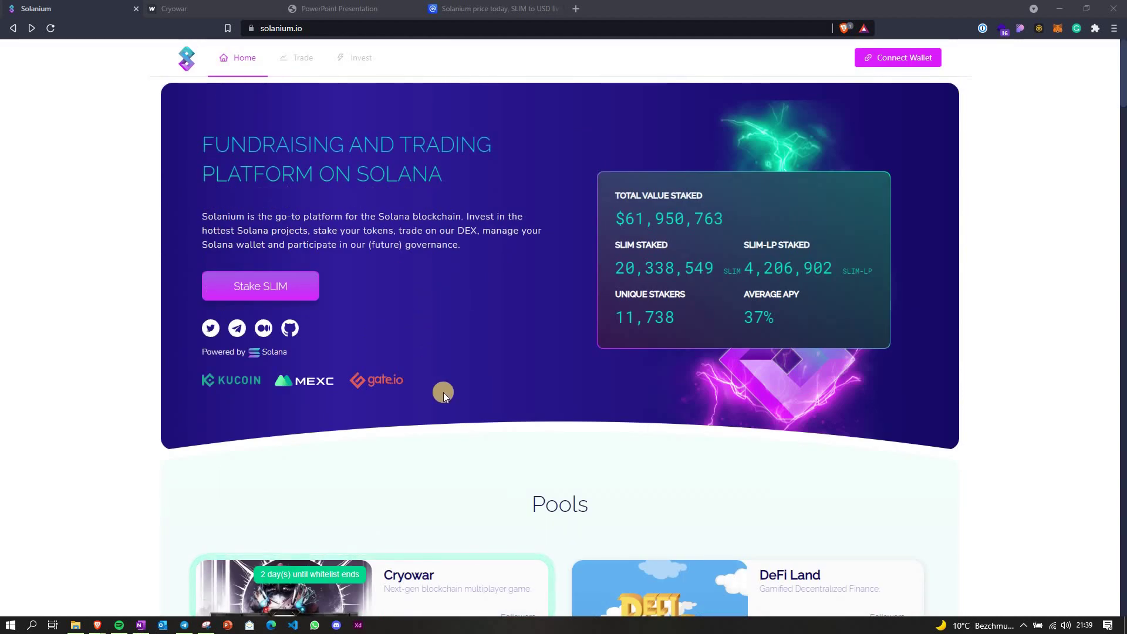
{"action": "scroll", "coordinate": [427, 408], "scroll_direction": "down", "scroll_amount": 1}
{"action": "scroll", "coordinate": [427, 409], "scroll_direction": "up", "scroll_amount": 1}
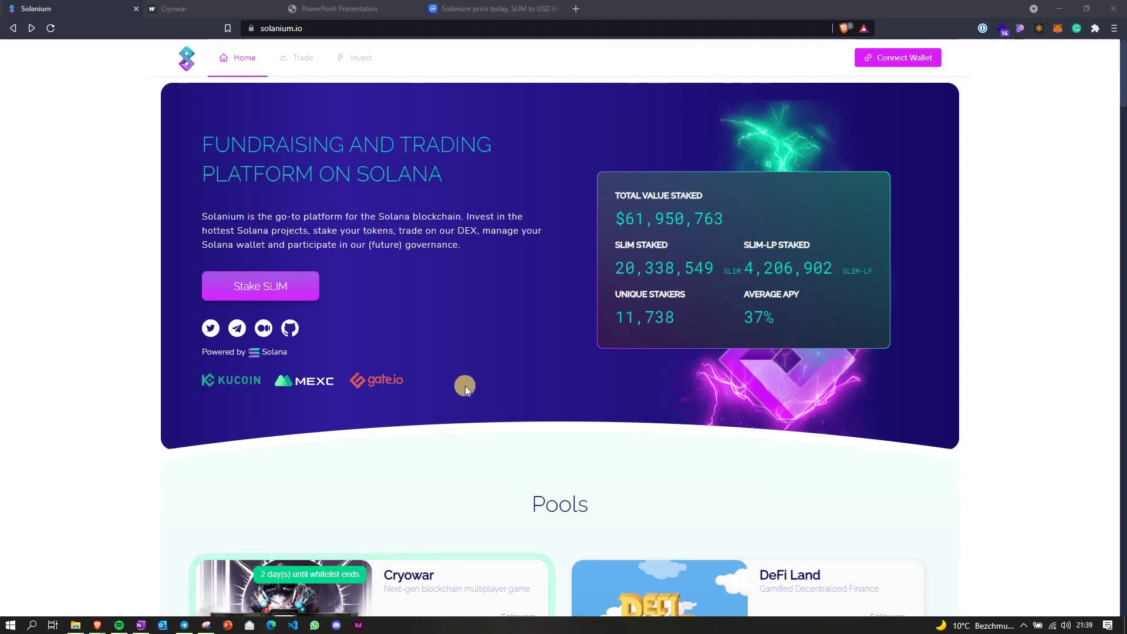
{"action": "scroll", "coordinate": [466, 387], "scroll_direction": "down", "scroll_amount": 2}
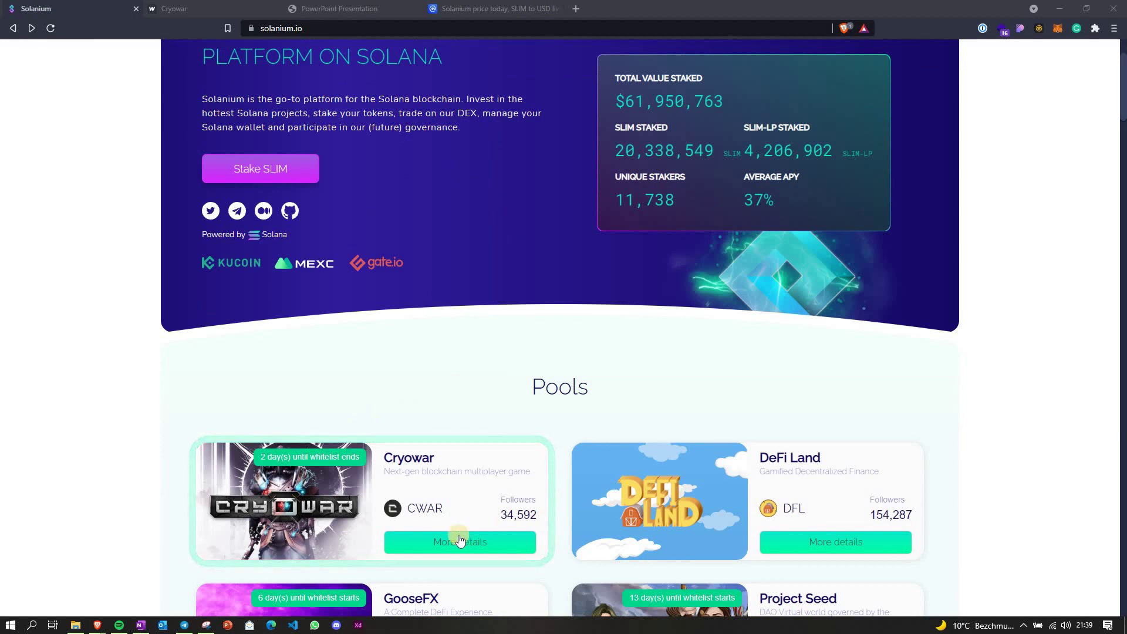
{"action": "scroll", "coordinate": [458, 528], "scroll_direction": "down", "scroll_amount": 1}
{"action": "scroll", "coordinate": [456, 469], "scroll_direction": "down", "scroll_amount": 20}
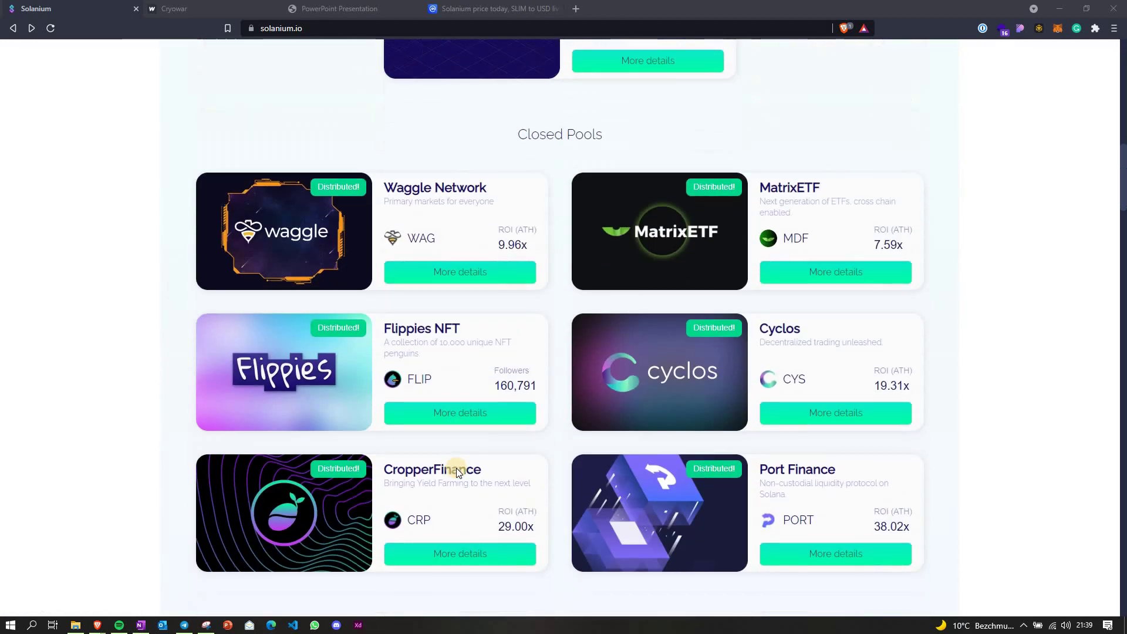
{"action": "scroll", "coordinate": [318, 244], "scroll_direction": "up", "scroll_amount": 2}
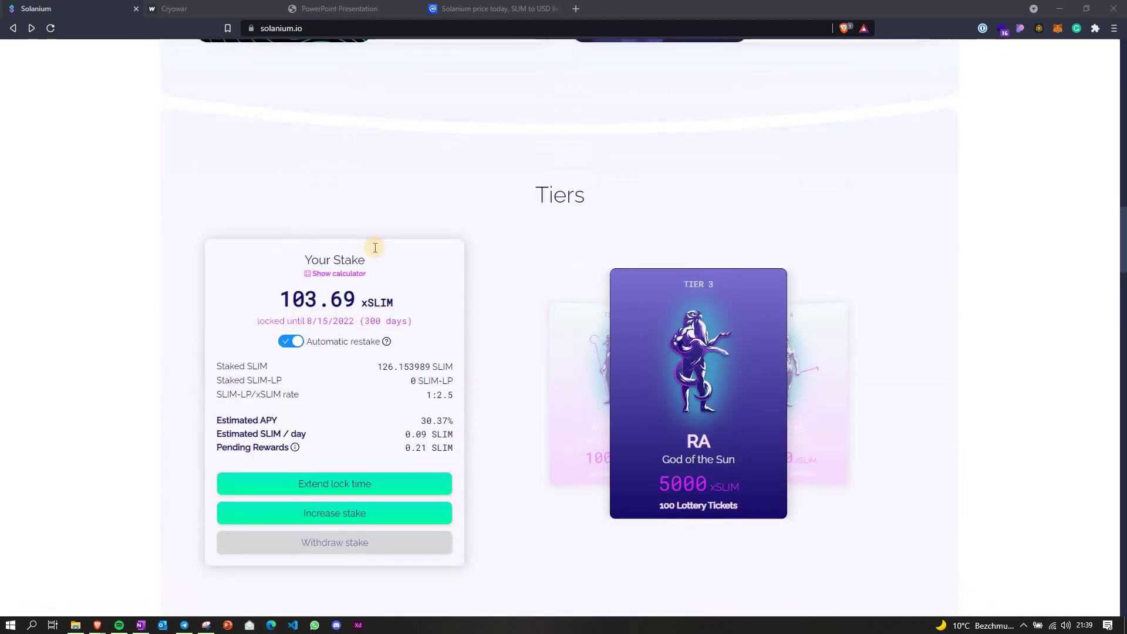
{"action": "scroll", "coordinate": [342, 255], "scroll_direction": "down", "scroll_amount": 1}
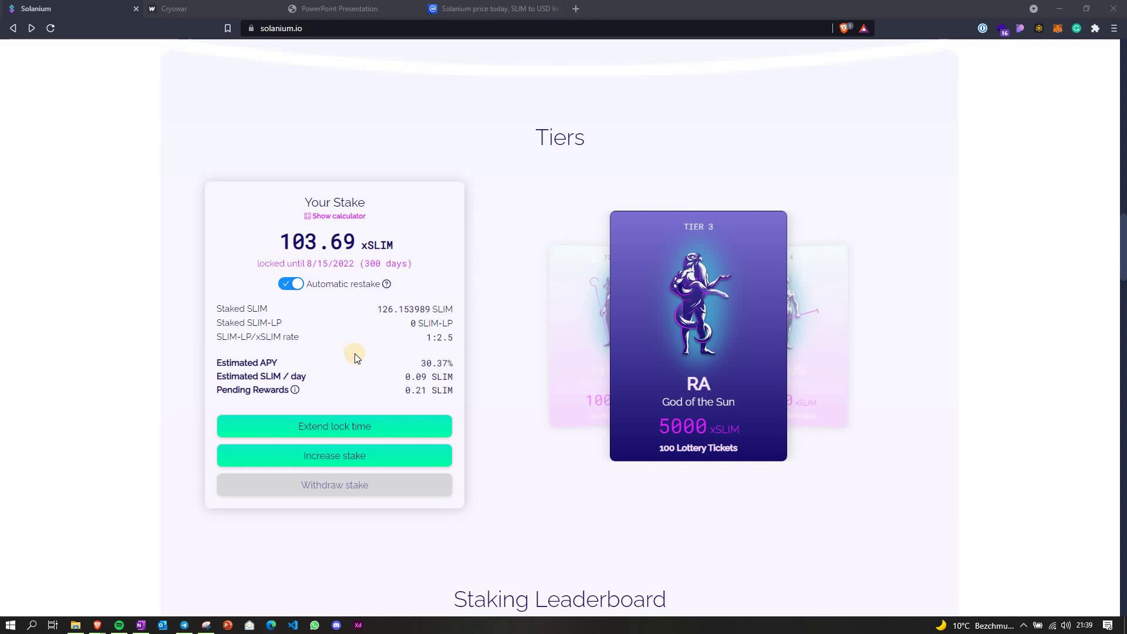
{"action": "scroll", "coordinate": [355, 369], "scroll_direction": "up", "scroll_amount": 20}
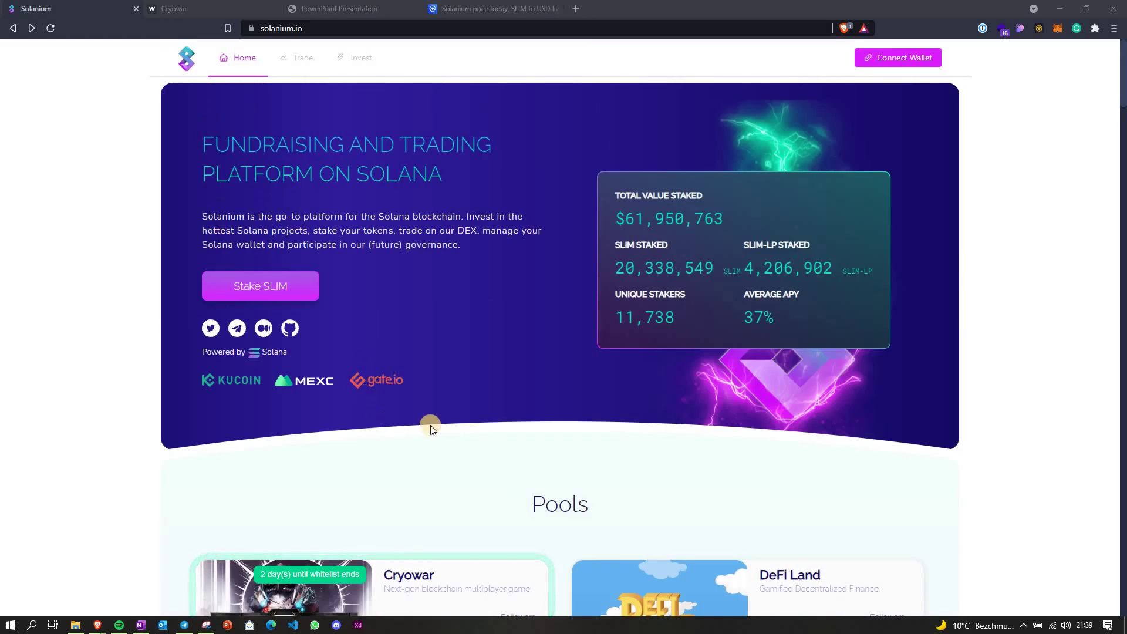
{"action": "scroll", "coordinate": [407, 394], "scroll_direction": "down", "scroll_amount": 3}
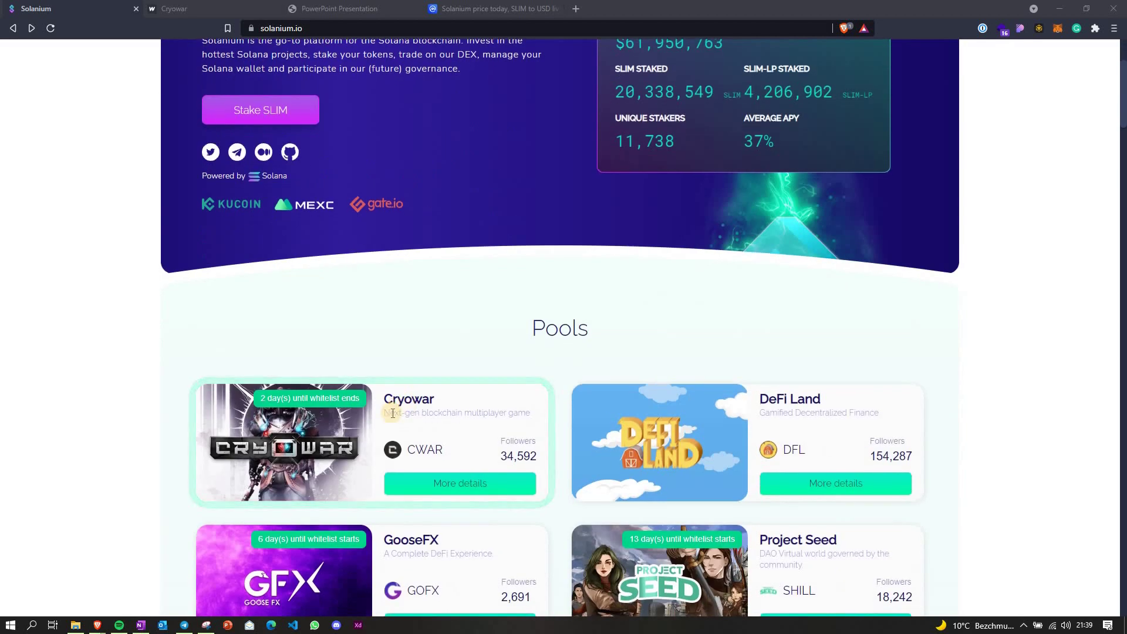
{"action": "scroll", "coordinate": [552, 358], "scroll_direction": "down", "scroll_amount": 1}
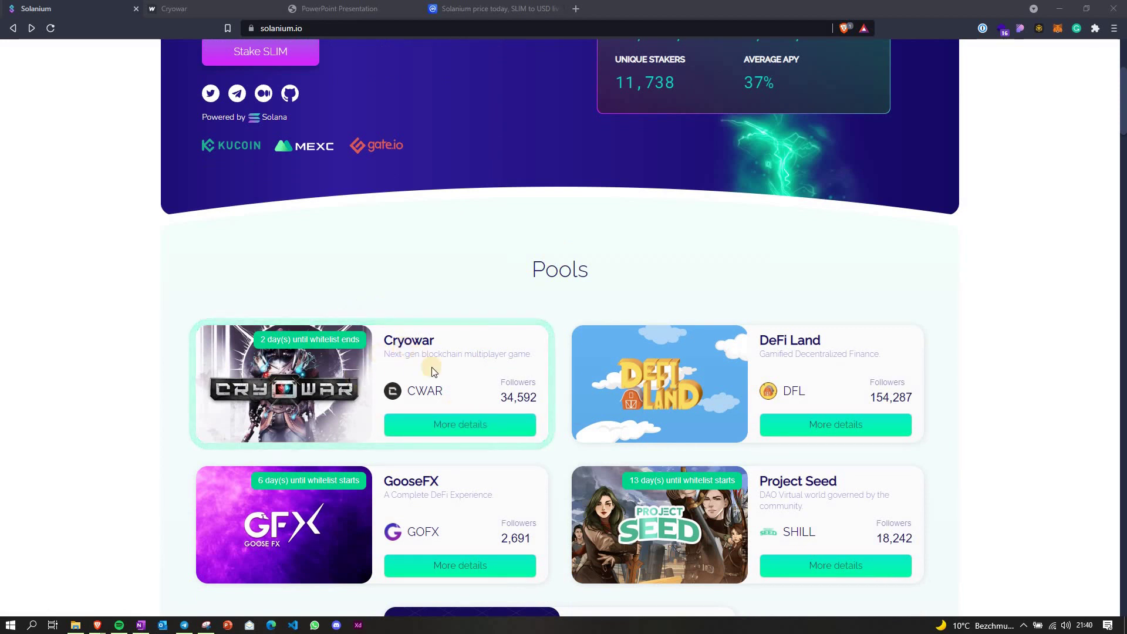
{"action": "left_click", "coordinate": [458, 433]}
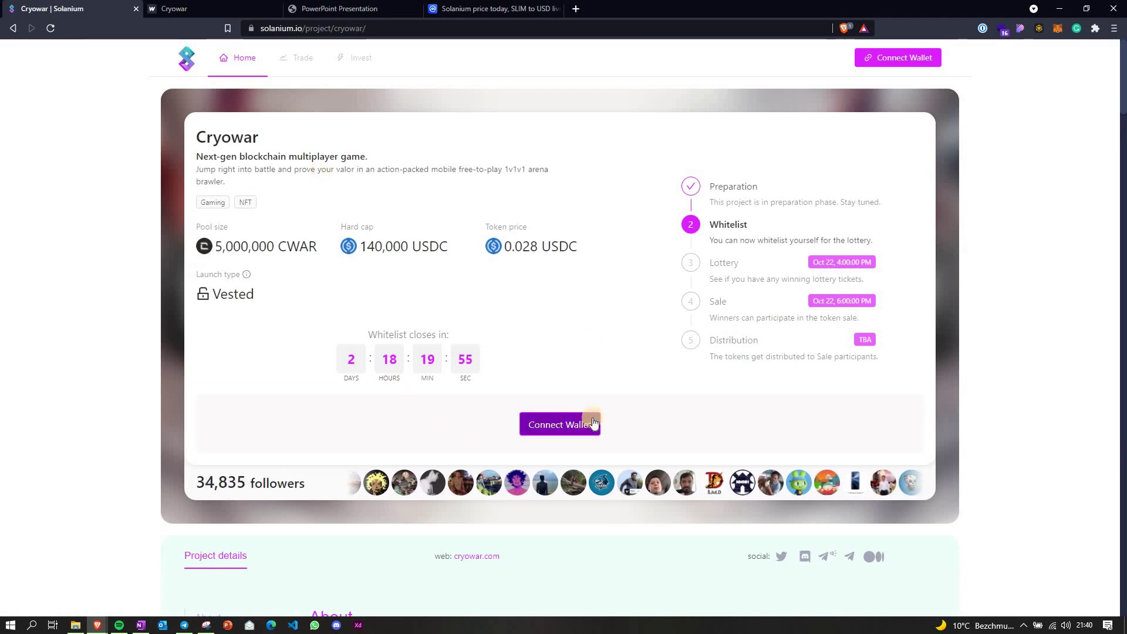
{"action": "left_click", "coordinate": [563, 419]}
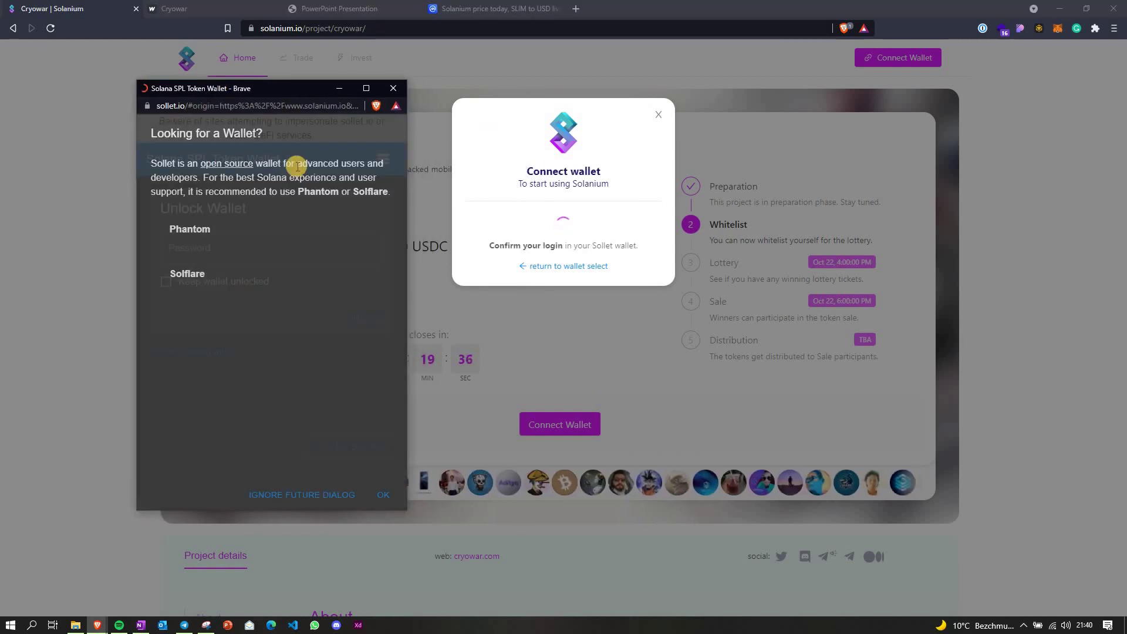
- Unlock Sollet with the saved password and allow Solanium to connect
{"action": "left_click", "coordinate": [381, 496]}
{"action": "left_click", "coordinate": [206, 248]}
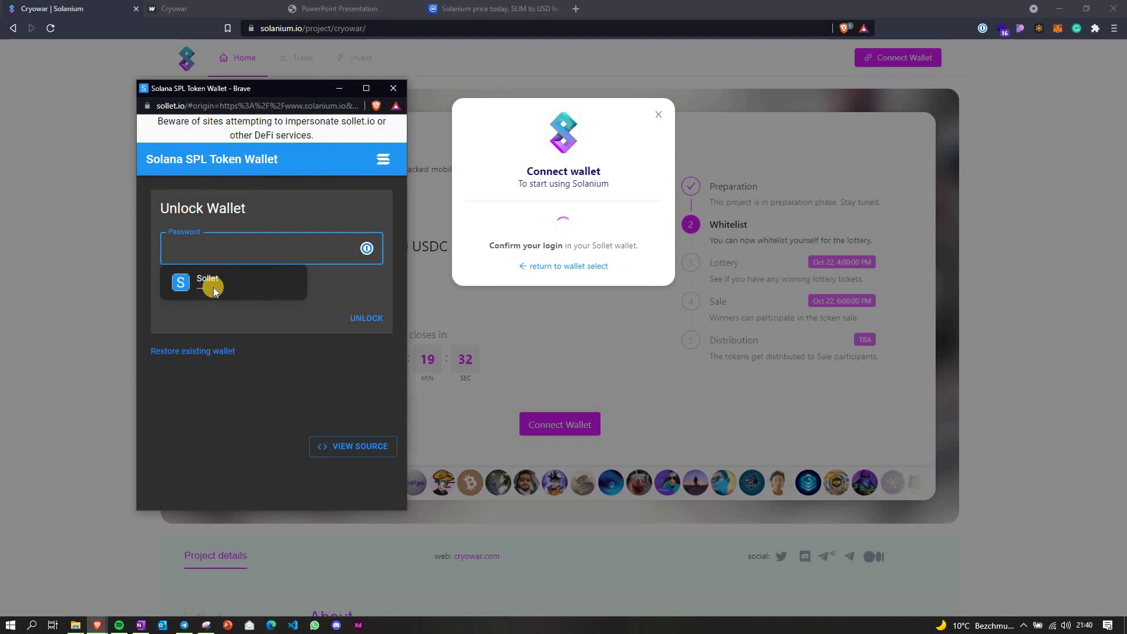
{"action": "left_click", "coordinate": [216, 284]}
{"action": "left_click", "coordinate": [367, 317]}
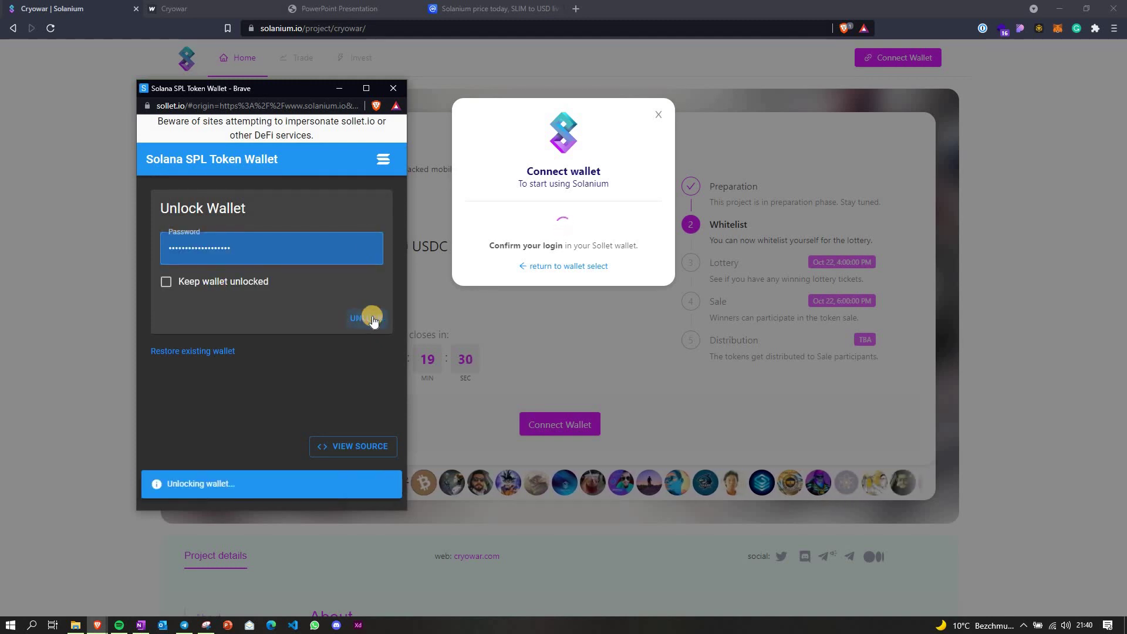
{"action": "left_click", "coordinate": [373, 413]}
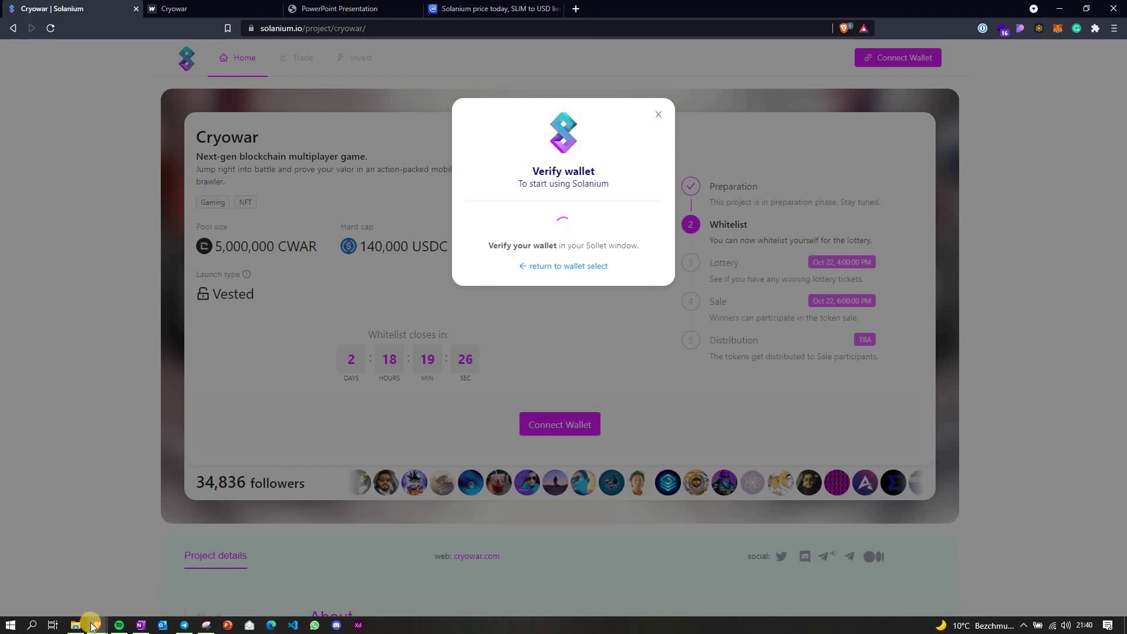
- Approve Solanium's verification message in the Sollet window
{"action": "mouse_move", "coordinate": [94, 623]}
{"action": "left_click", "coordinate": [280, 539]}
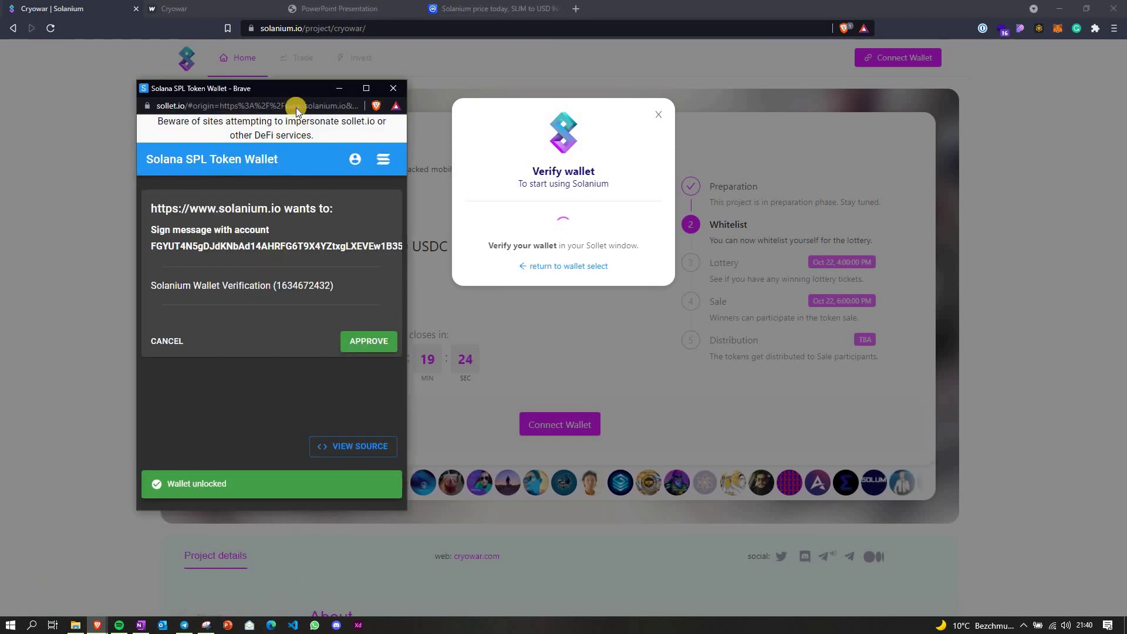
{"action": "left_click_drag", "start_coordinate": [250, 78], "coordinate": [211, 64]}
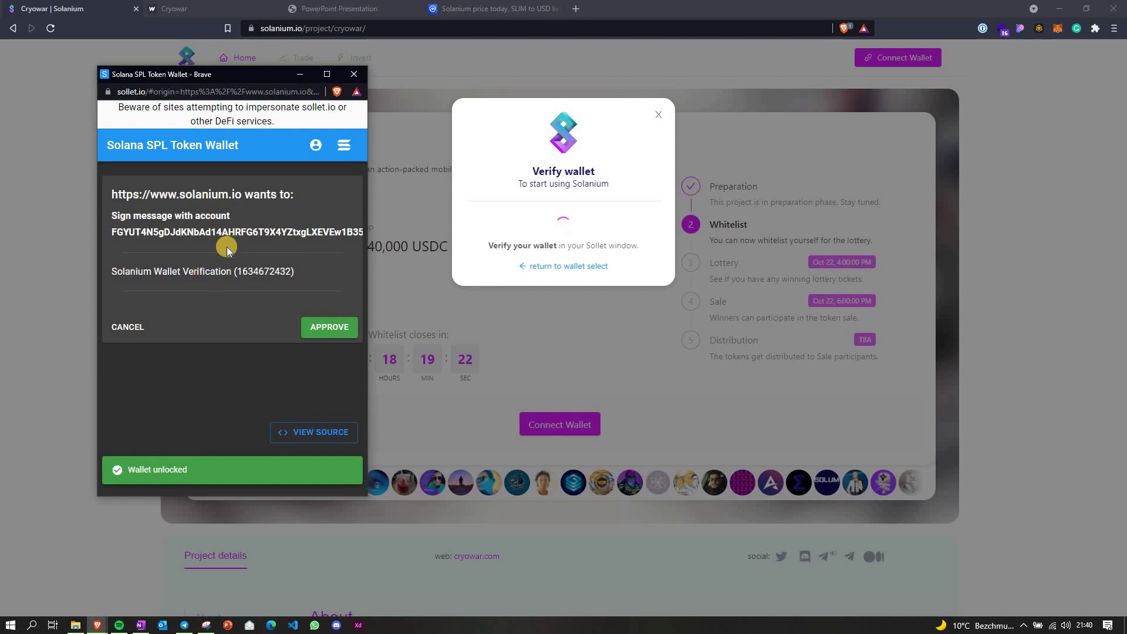
{"action": "left_click", "coordinate": [321, 328]}
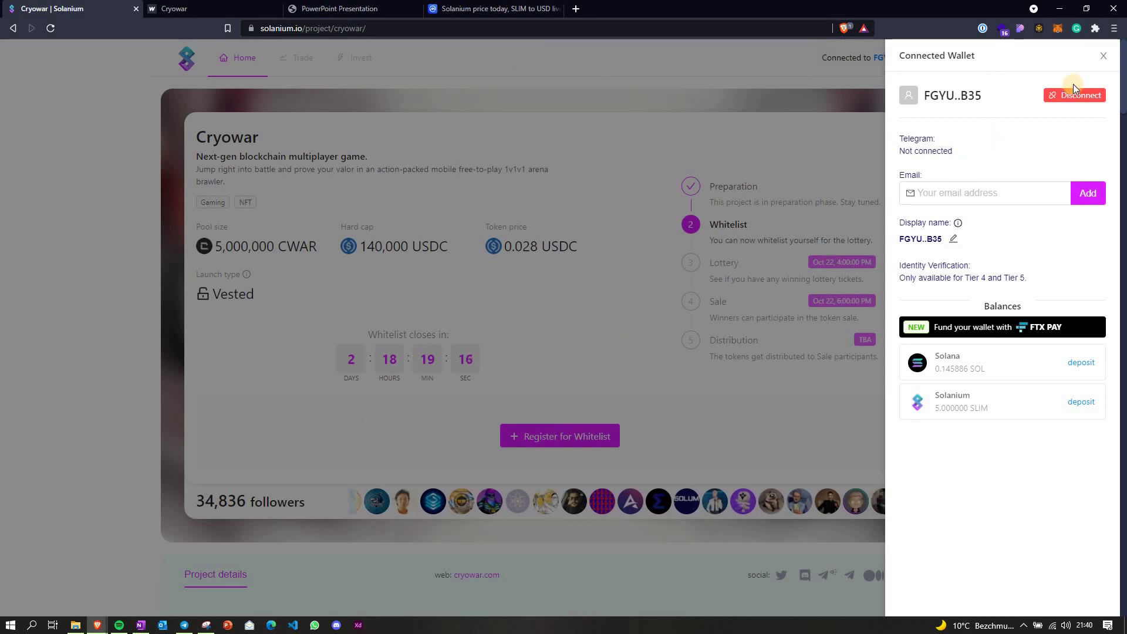
- Close the Connected Wallet panel and start Cryowar whitelist registration, reaching the Connect Telegram prompt
{"action": "left_click", "coordinate": [840, 83]}
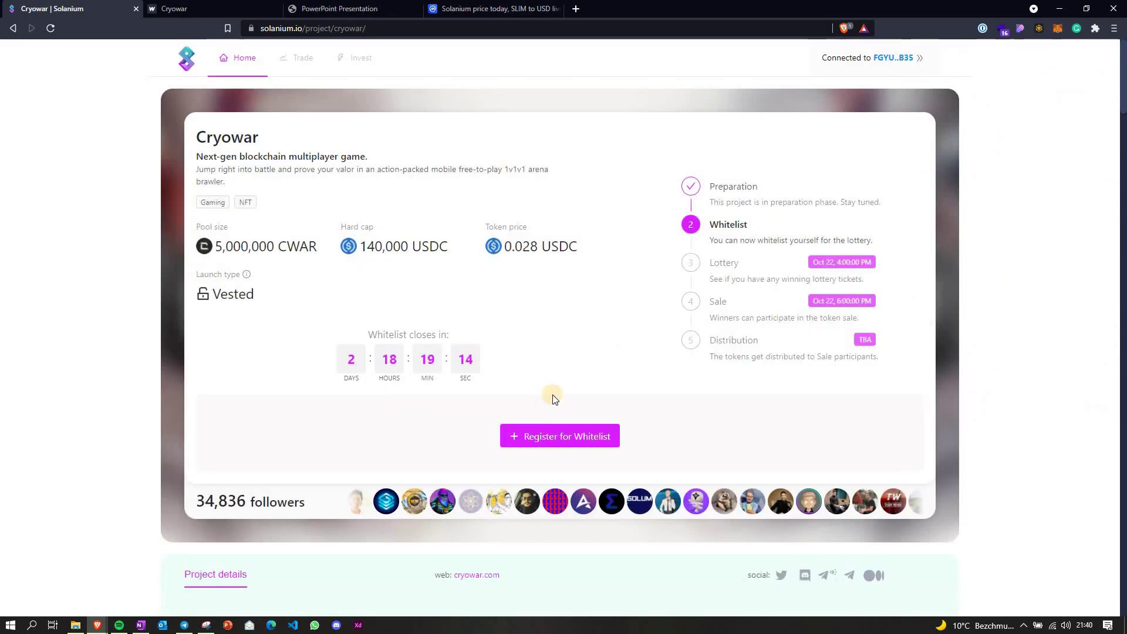
{"action": "left_click", "coordinate": [528, 445]}
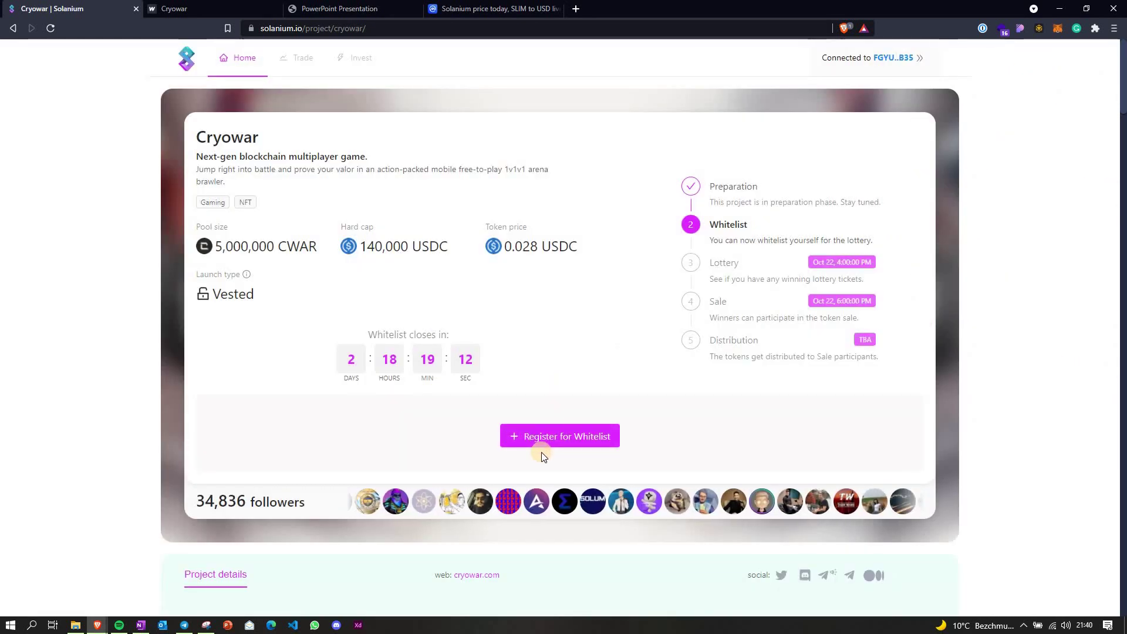
{"action": "left_click", "coordinate": [561, 445]}
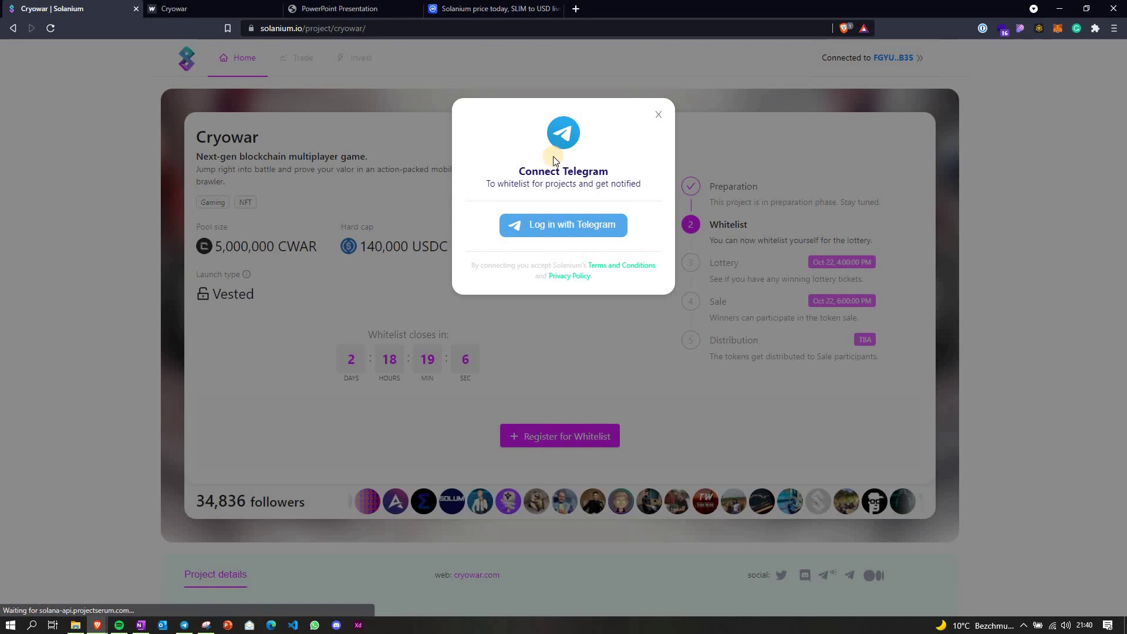
- Log in to Solanium with Telegram, grant Solanium Bot access, and retry whitelist registration
{"action": "left_click", "coordinate": [552, 226]}
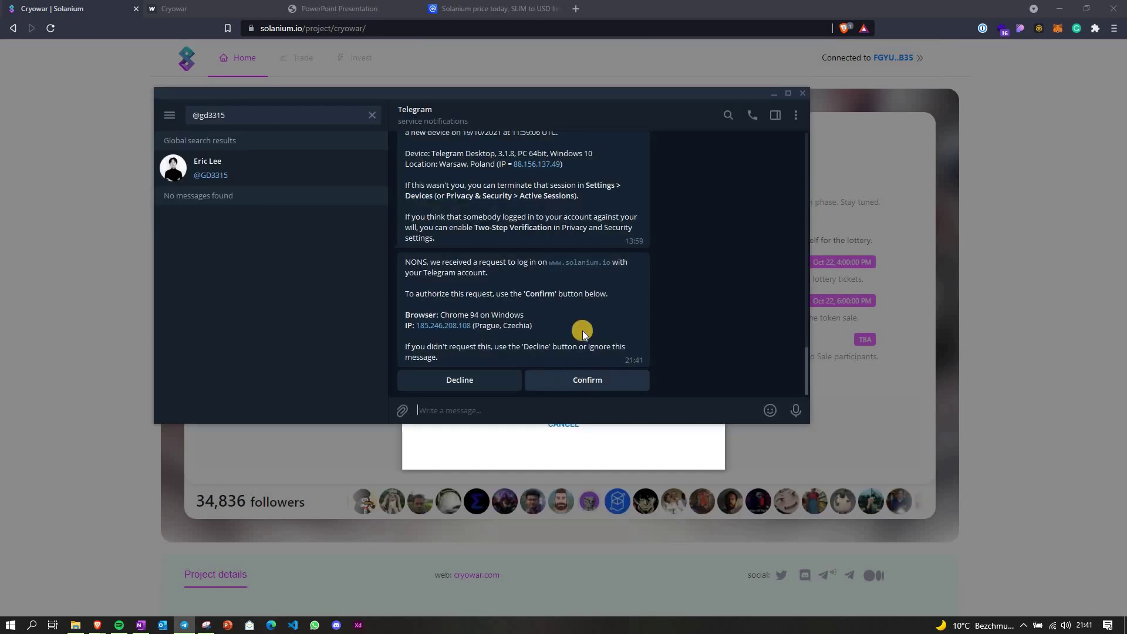
{"action": "scroll", "coordinate": [583, 329], "scroll_direction": "down", "scroll_amount": 3}
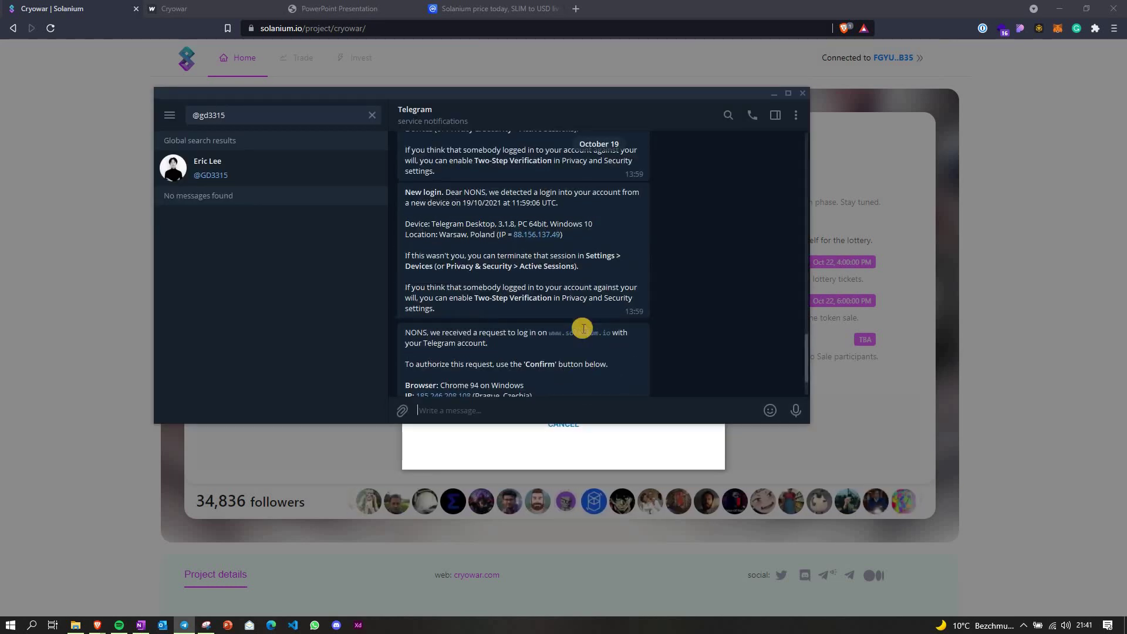
{"action": "scroll", "coordinate": [590, 322], "scroll_direction": "down", "scroll_amount": 2}
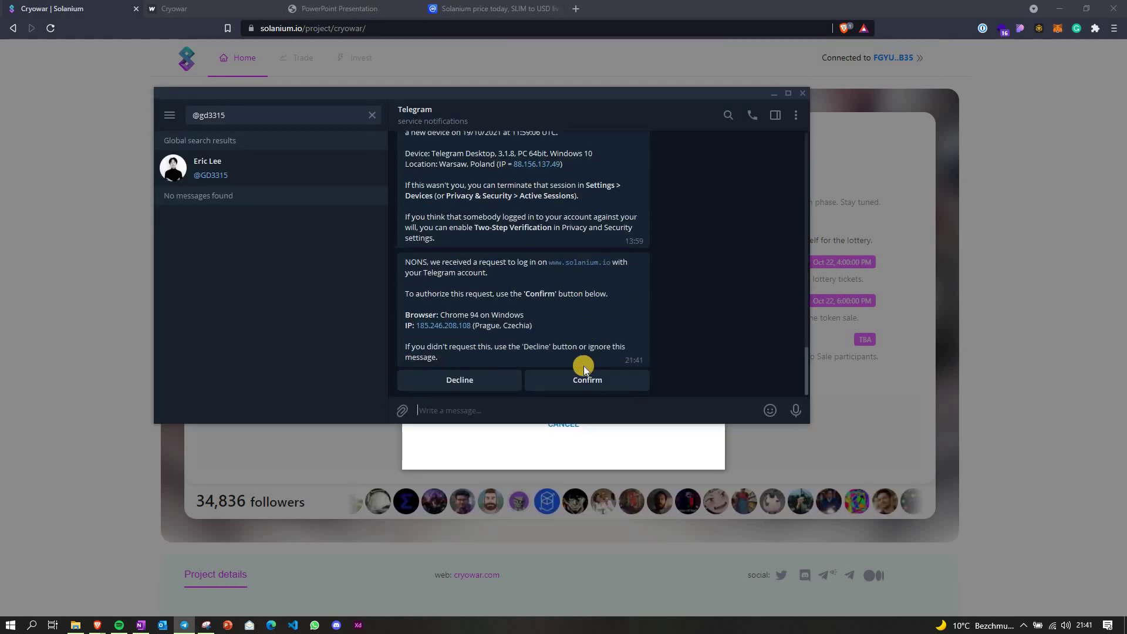
{"action": "left_click", "coordinate": [582, 382]}
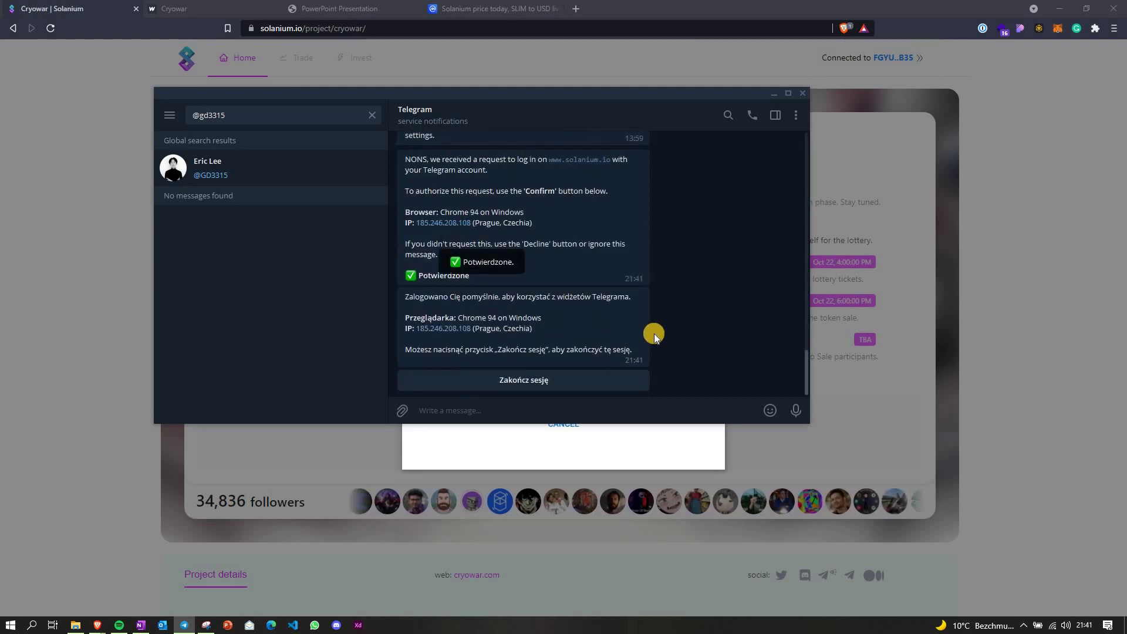
{"action": "left_click", "coordinate": [773, 94]}
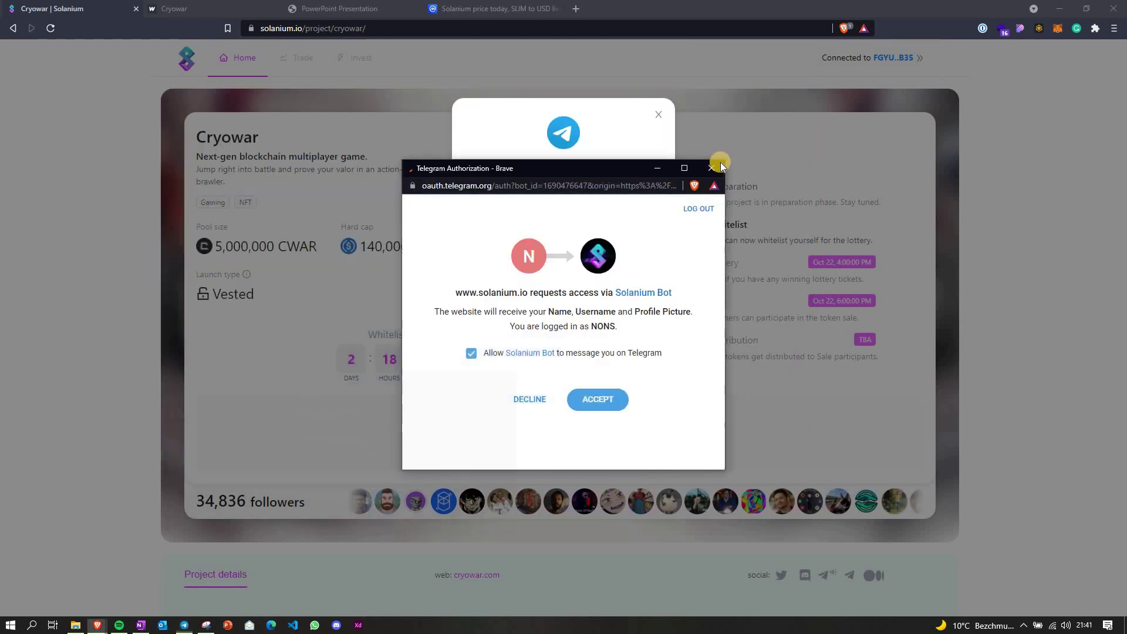
{"action": "left_click", "coordinate": [613, 400]}
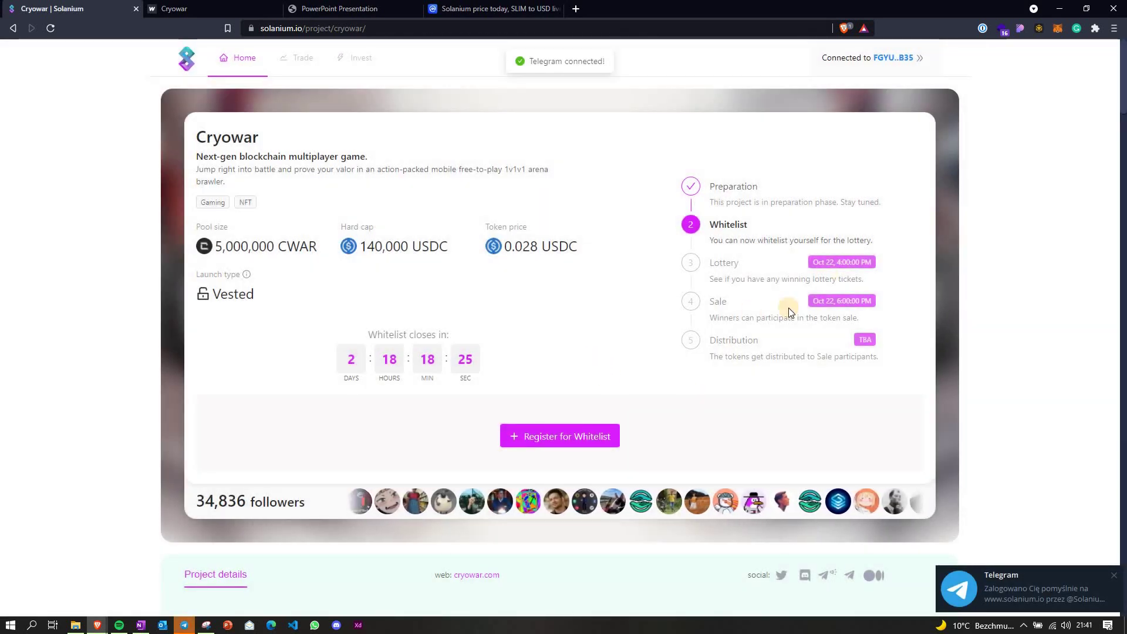
{"action": "left_click", "coordinate": [572, 449]}
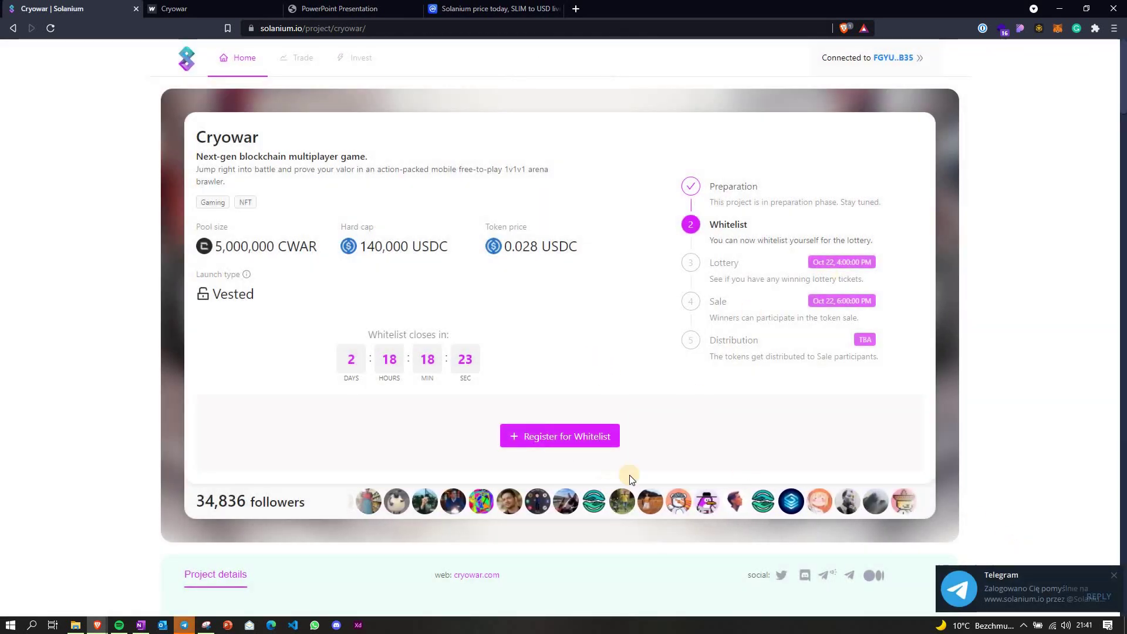
- Check the Telegram login notification, then minimize Telegram and register for the Cryowar whitelist
{"action": "left_click", "coordinate": [184, 625]}
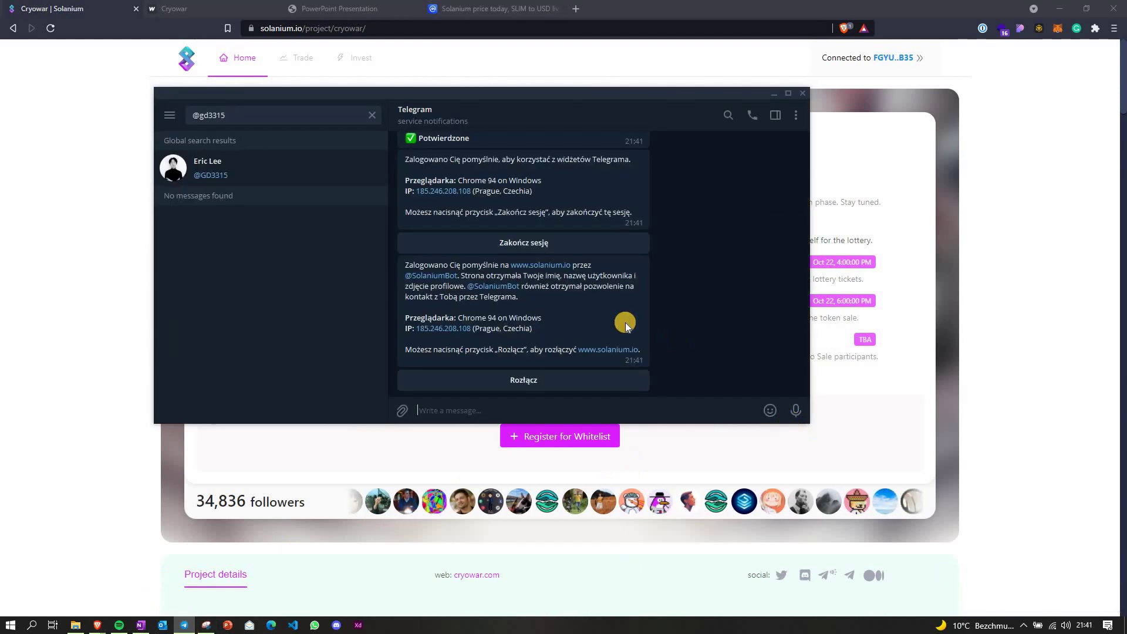
{"action": "left_click", "coordinate": [649, 108]}
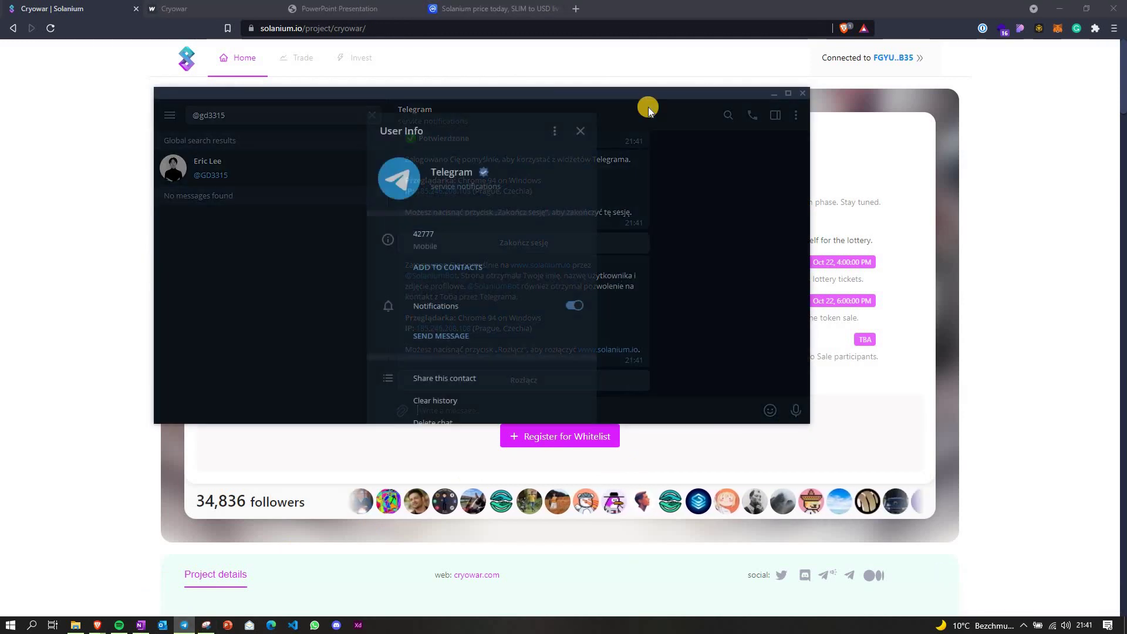
{"action": "left_click", "coordinate": [586, 132]}
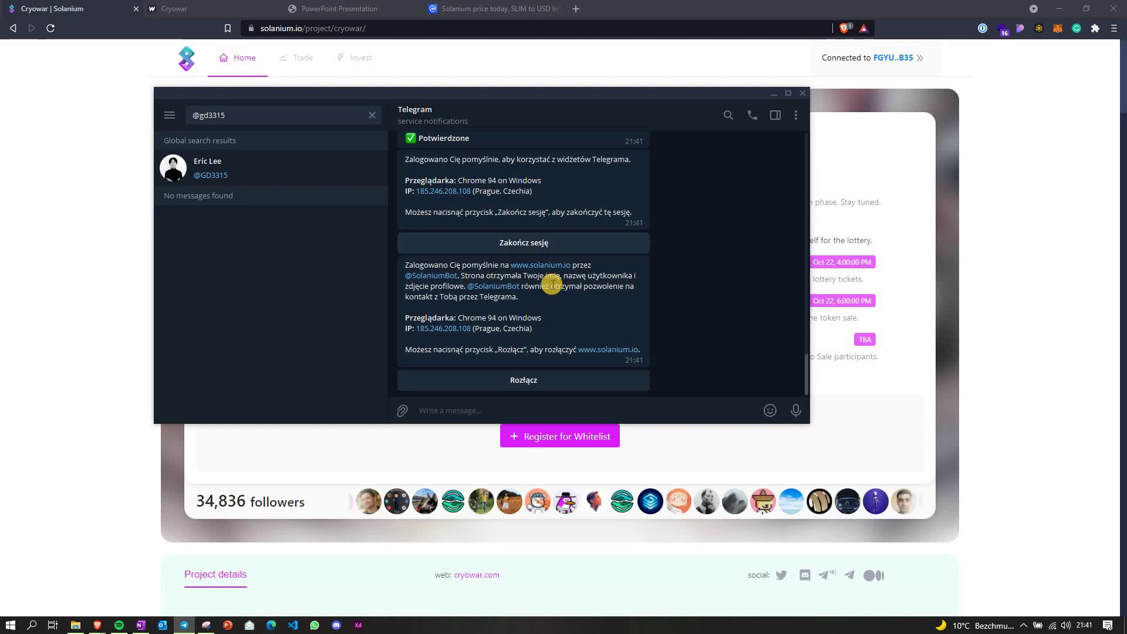
{"action": "left_click", "coordinate": [774, 94]}
{"action": "left_click", "coordinate": [529, 436]}
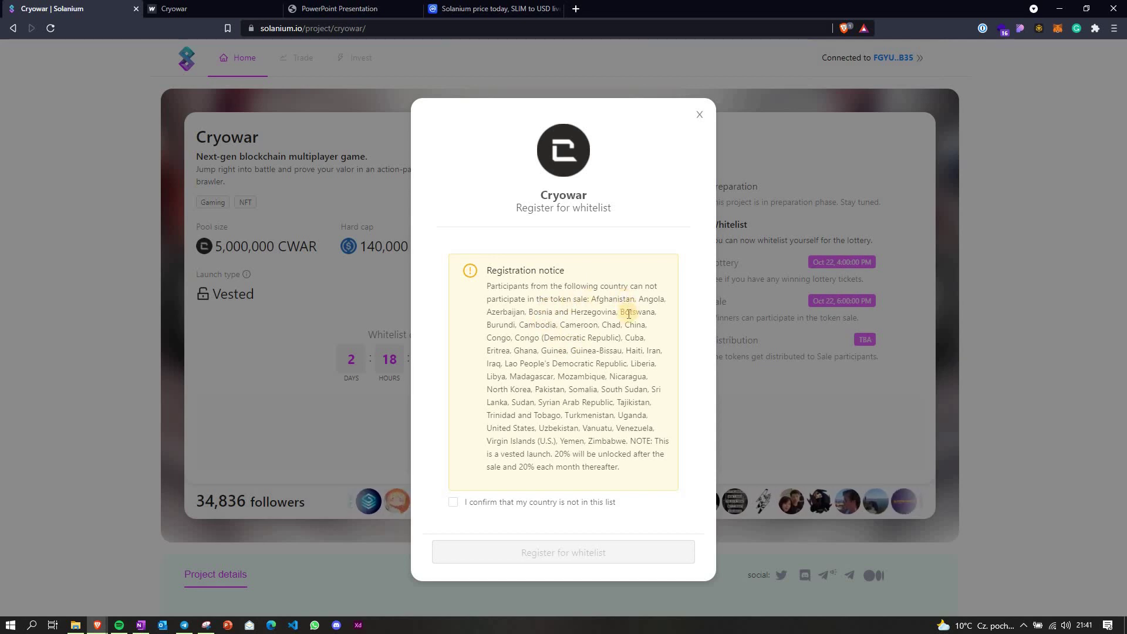
- Confirm the country is not restricted, submit the whitelist registration and solve the car captcha
{"action": "left_click", "coordinate": [454, 506]}
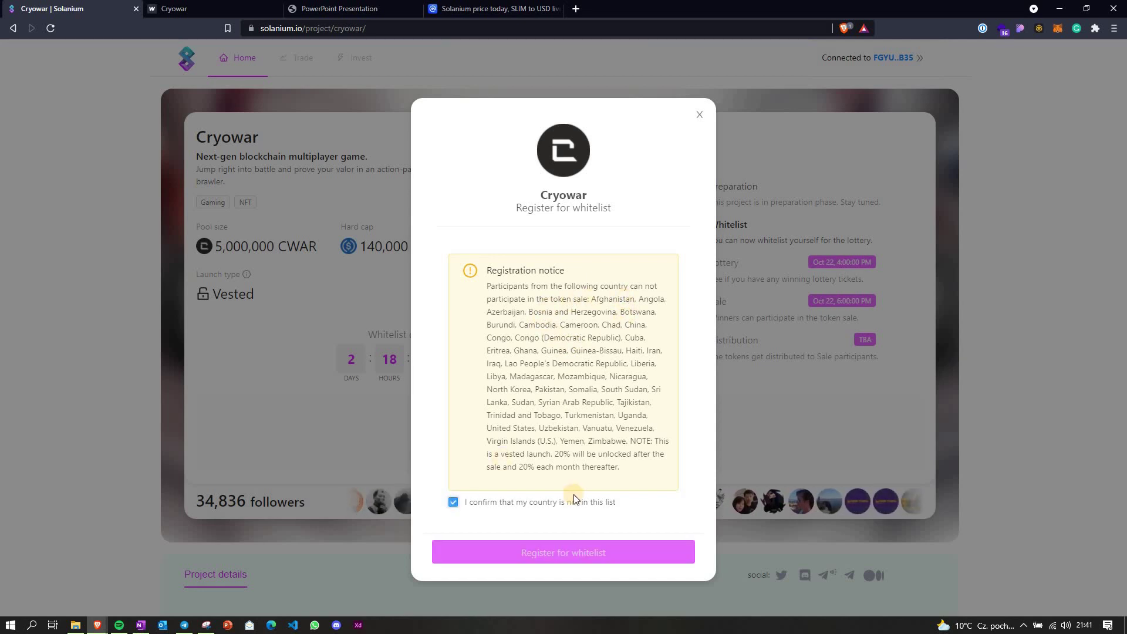
{"action": "left_click", "coordinate": [562, 556]}
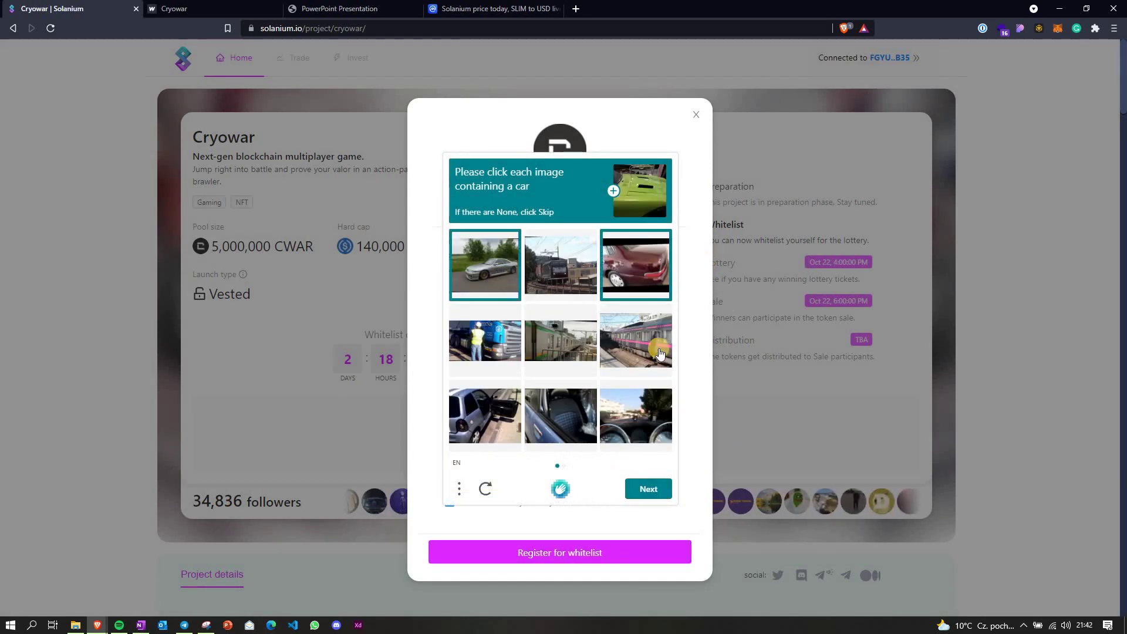
{"action": "left_click", "coordinate": [482, 422]}
{"action": "left_click", "coordinate": [648, 489]}
{"action": "left_click", "coordinate": [648, 489]}
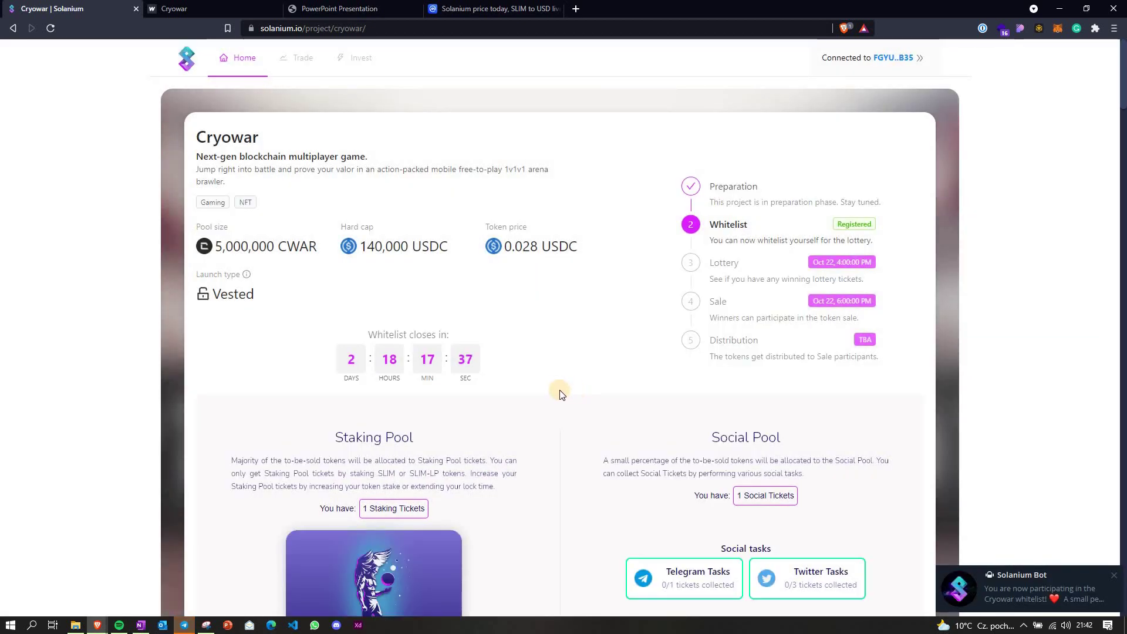
- Scroll to Cryowar's Social Pool and open the Telegram Tasks card
{"action": "scroll", "coordinate": [555, 376], "scroll_direction": "down", "scroll_amount": 4}
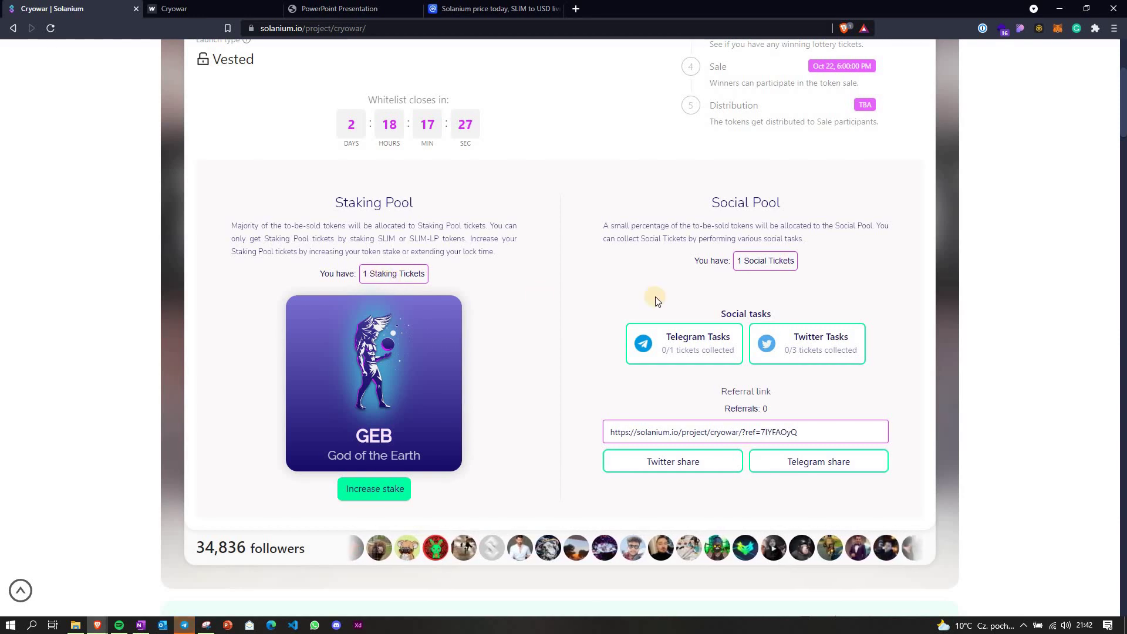
{"action": "scroll", "coordinate": [653, 295], "scroll_direction": "down", "scroll_amount": 1}
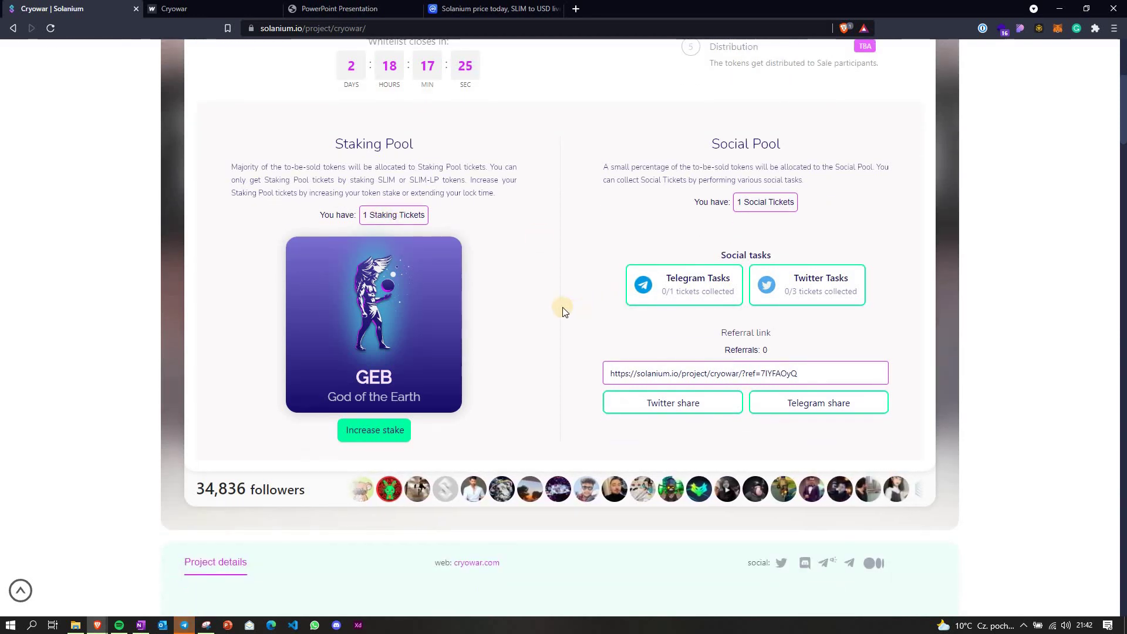
{"action": "scroll", "coordinate": [701, 302], "scroll_direction": "up", "scroll_amount": 1}
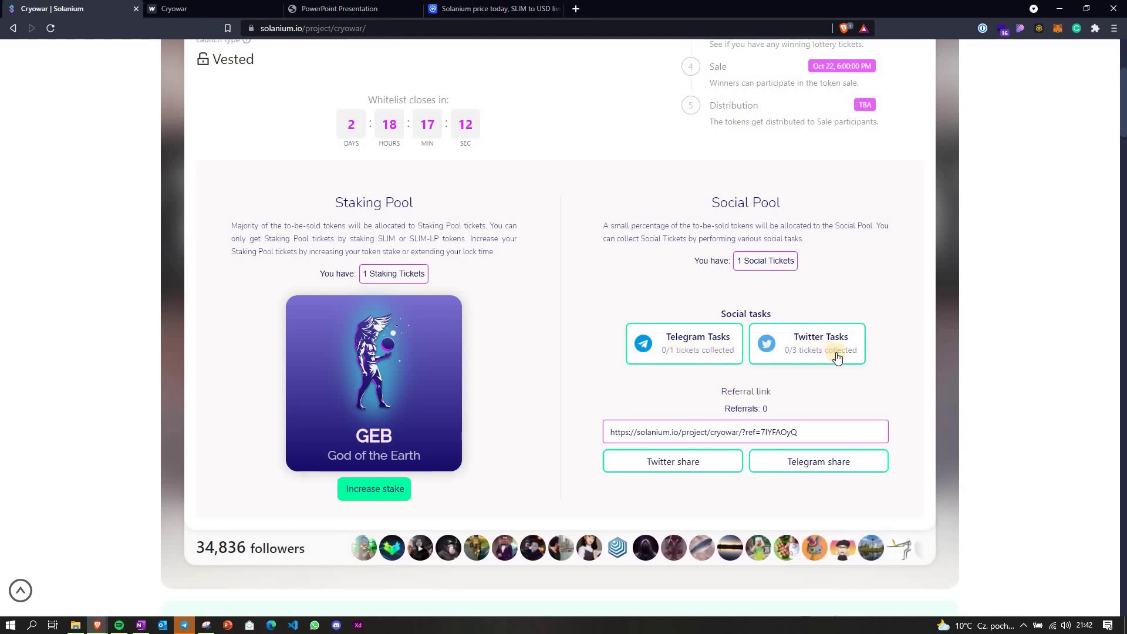
{"action": "left_click", "coordinate": [660, 351]}
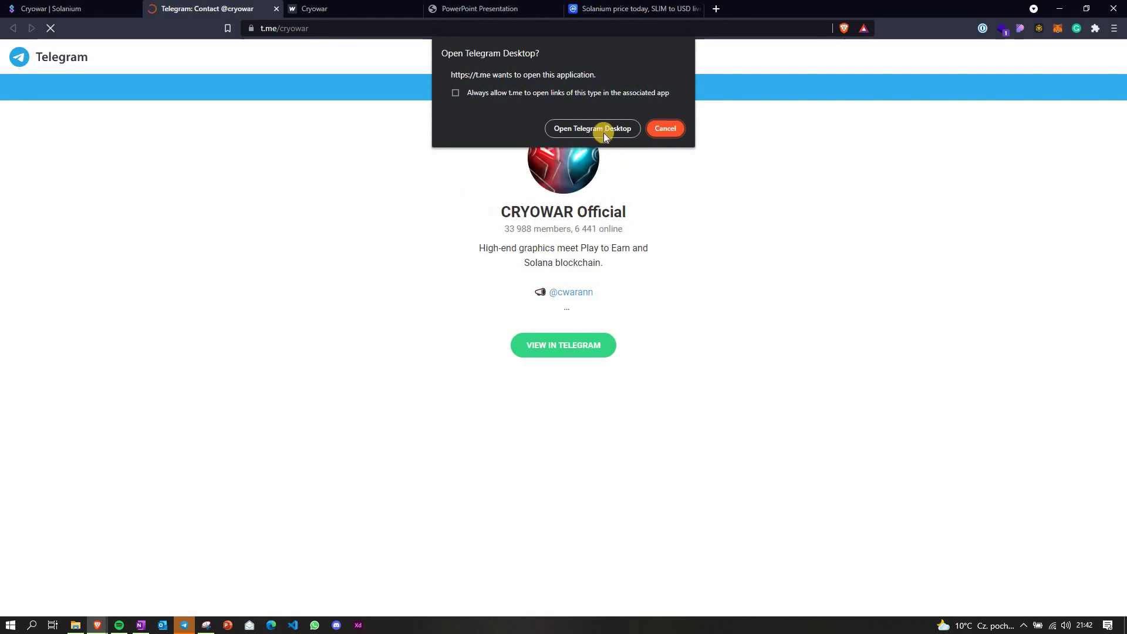
- Join the CRYOWAR Official group in Telegram Desktop and close the Telegram web tab
{"action": "left_click", "coordinate": [593, 129]}
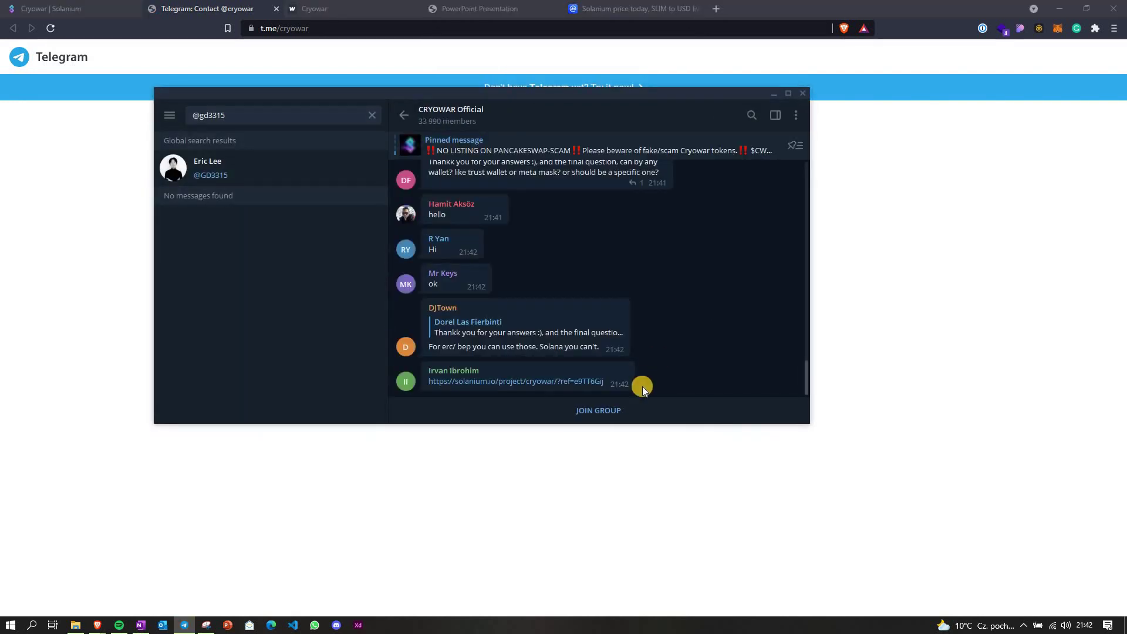
{"action": "left_click", "coordinate": [599, 418]}
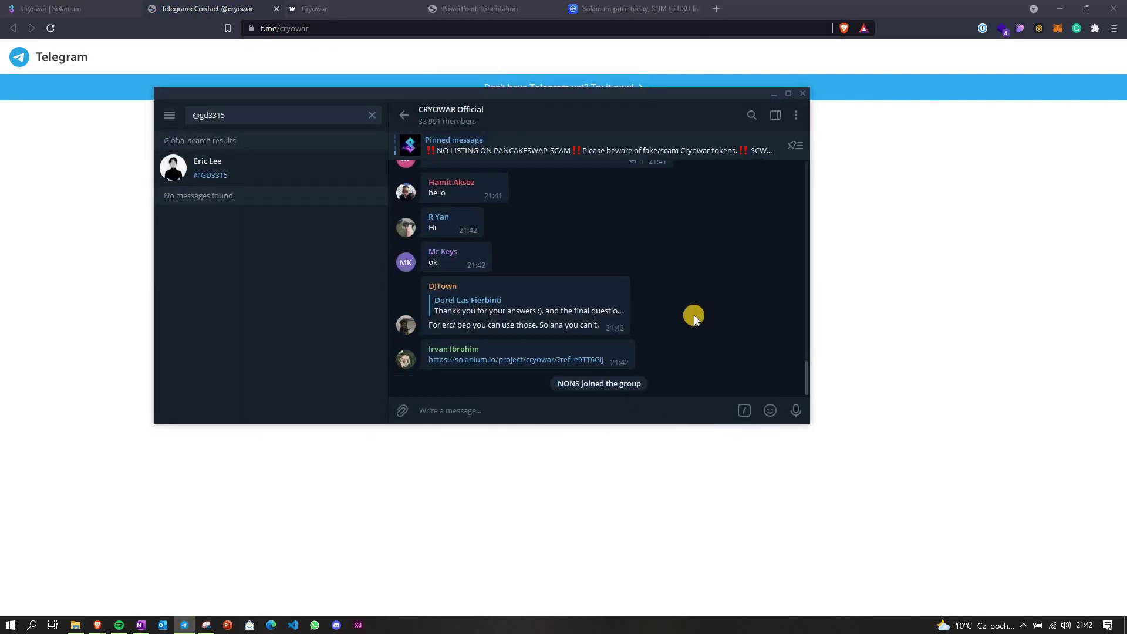
{"action": "left_click", "coordinate": [234, 8]}
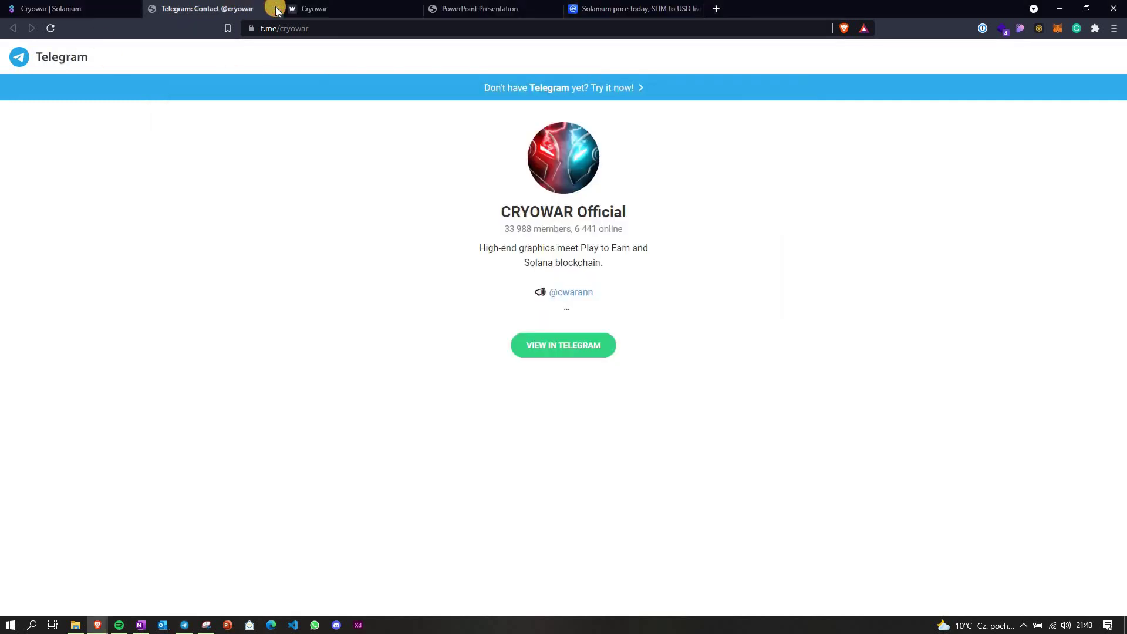
{"action": "left_click", "coordinate": [276, 8]}
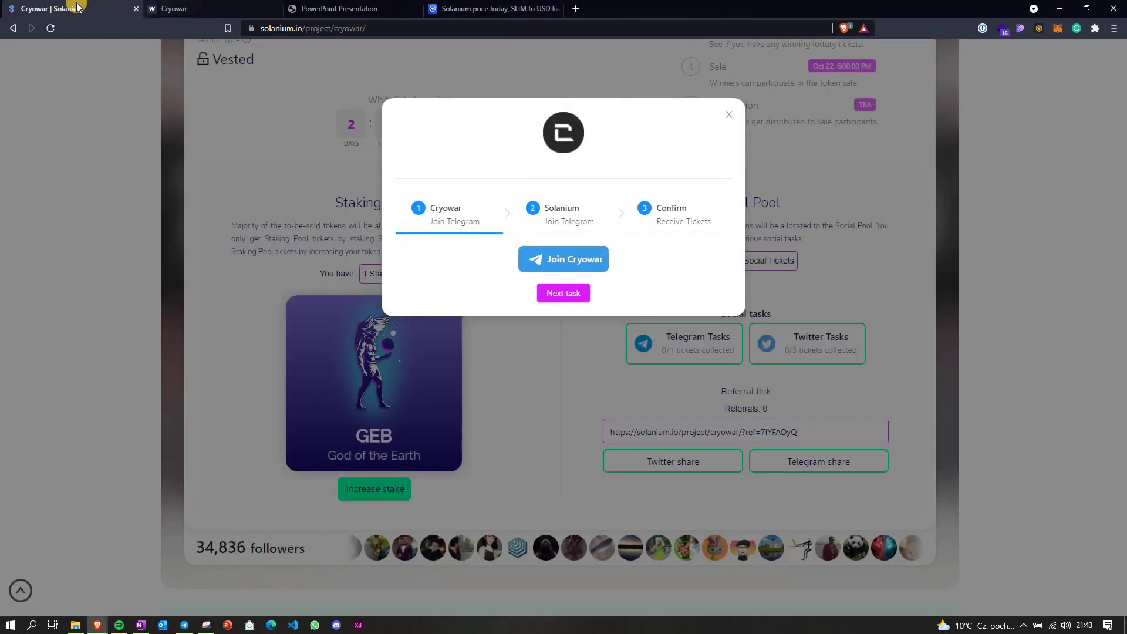
- Join the Solanium Telegram channel, close Telegram Desktop and return to the Cryowar page
{"action": "left_click", "coordinate": [584, 293]}
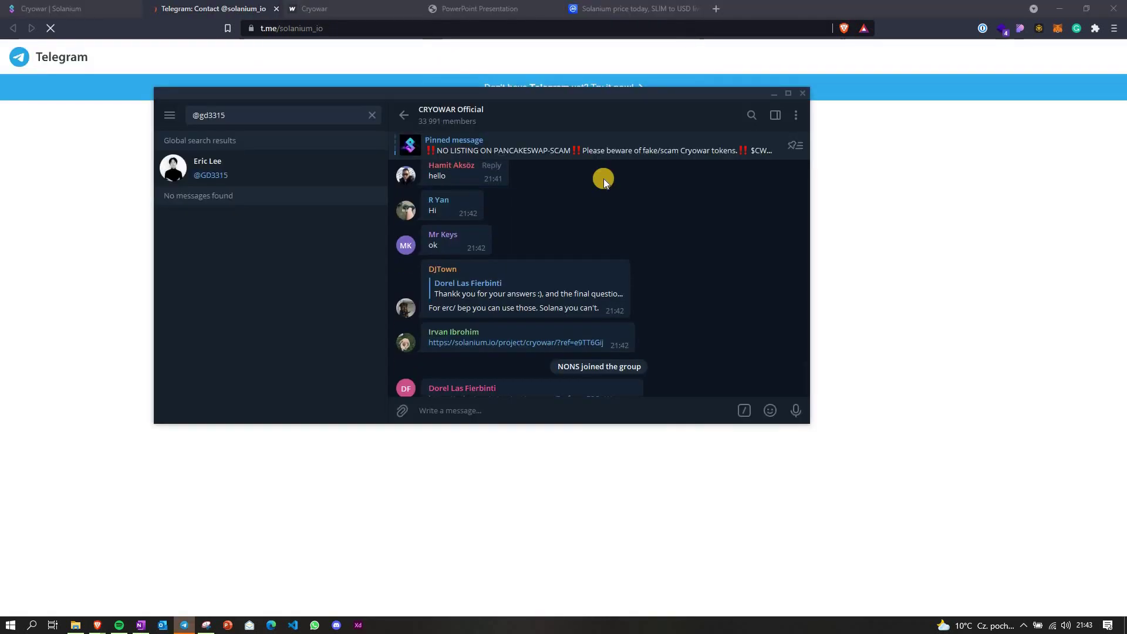
{"action": "left_click", "coordinate": [626, 411]}
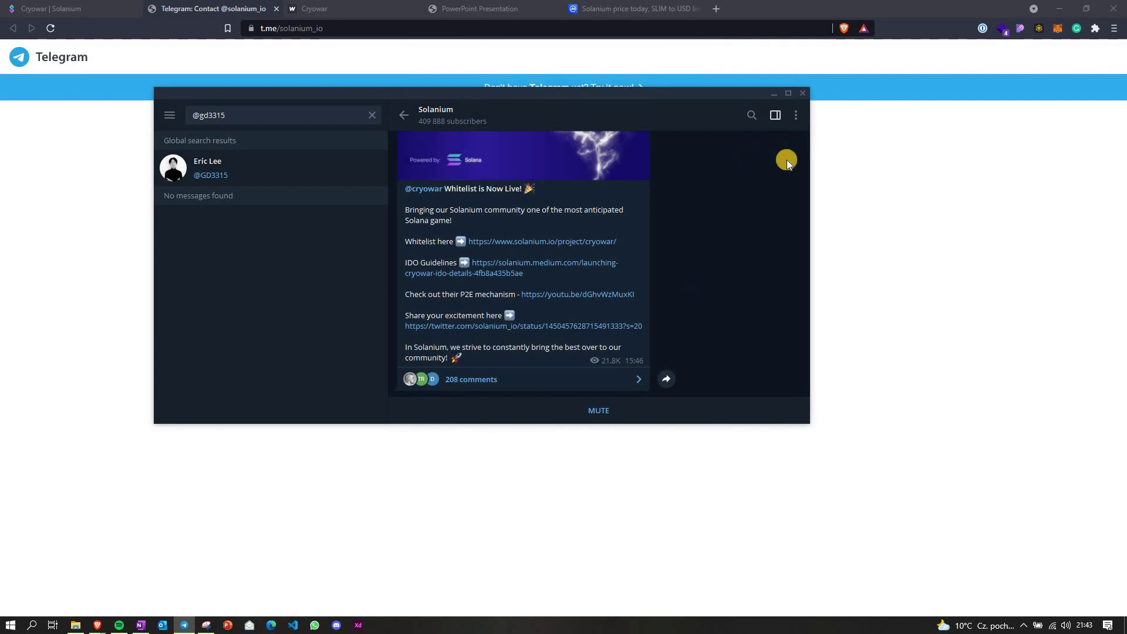
{"action": "left_click", "coordinate": [800, 93]}
{"action": "key", "text": "ctrl+shift+Tab"}
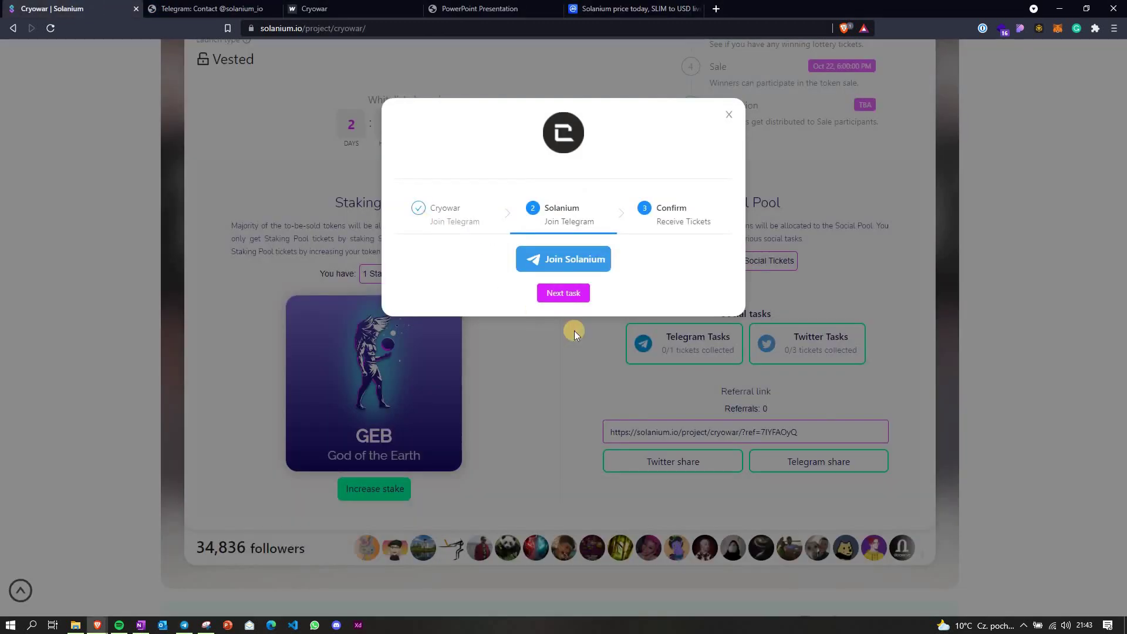
- Confirm the Telegram tasks for tickets and scroll up to see 2 social tickets, 1 staking, Registered
{"action": "left_click", "coordinate": [572, 292]}
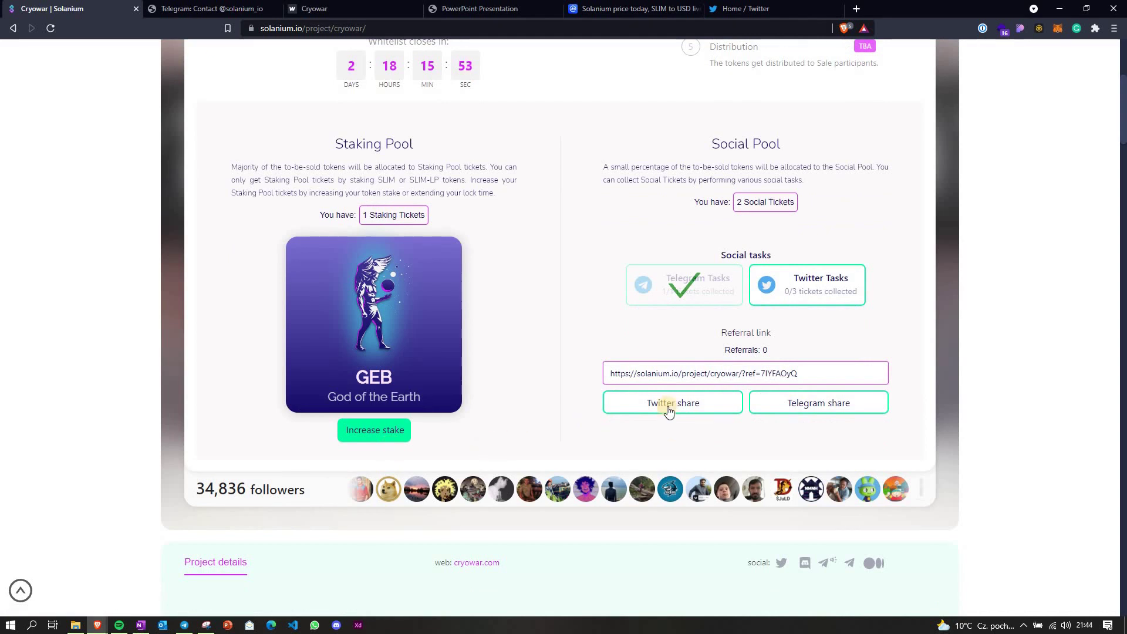
{"action": "scroll", "coordinate": [668, 411], "scroll_direction": "up", "scroll_amount": 2}
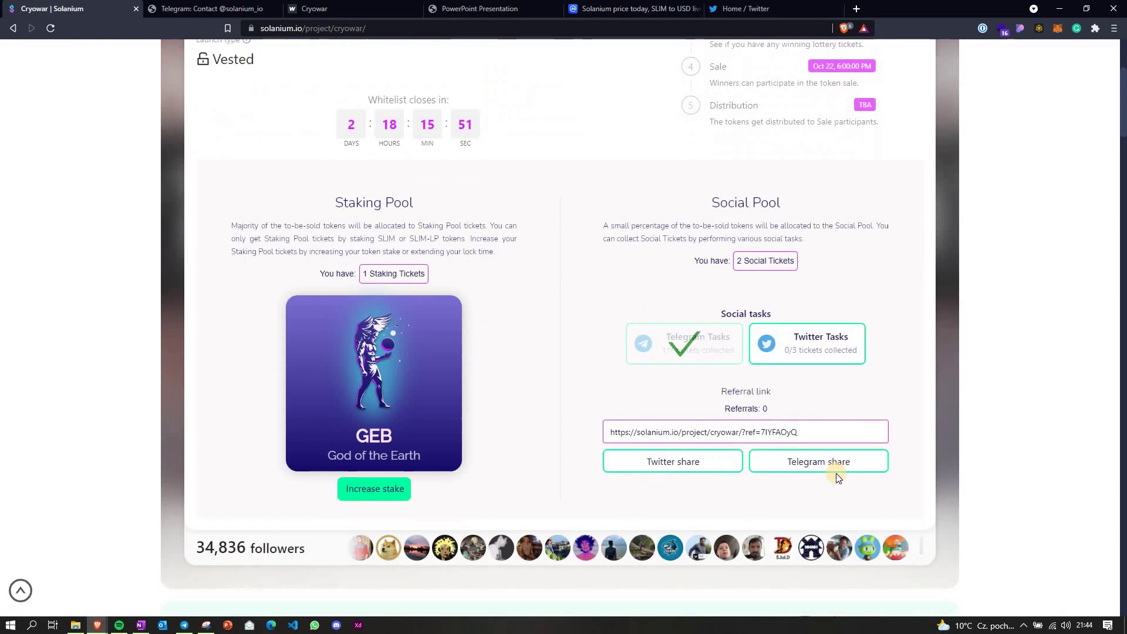
{"action": "scroll", "coordinate": [760, 386], "scroll_direction": "up", "scroll_amount": 2}
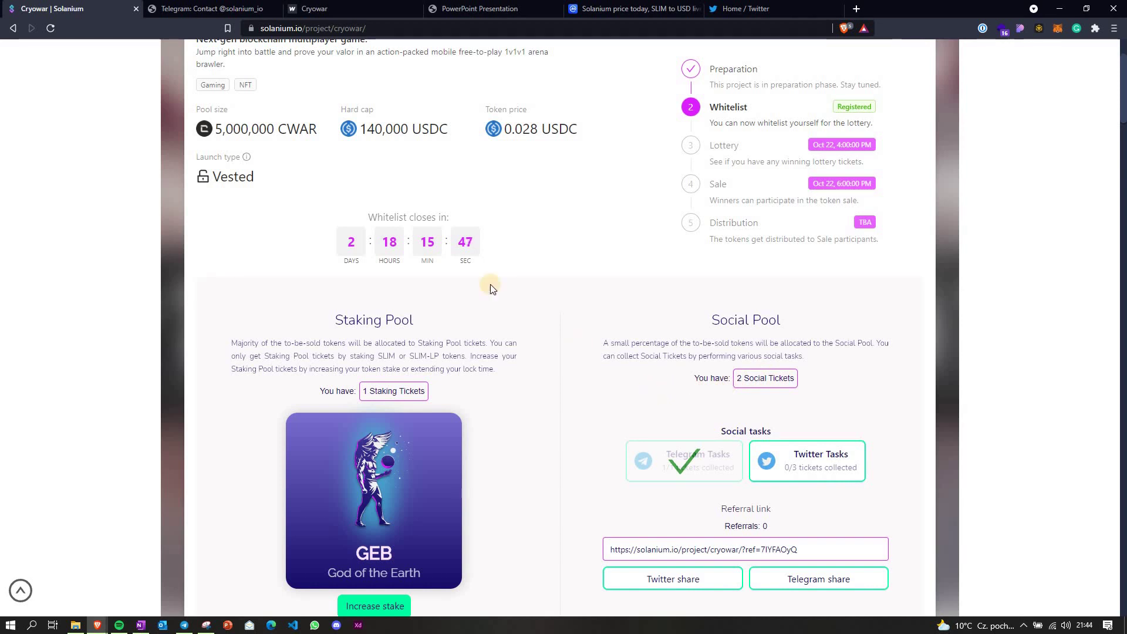
{"action": "scroll", "coordinate": [491, 282], "scroll_direction": "up", "scroll_amount": 1}
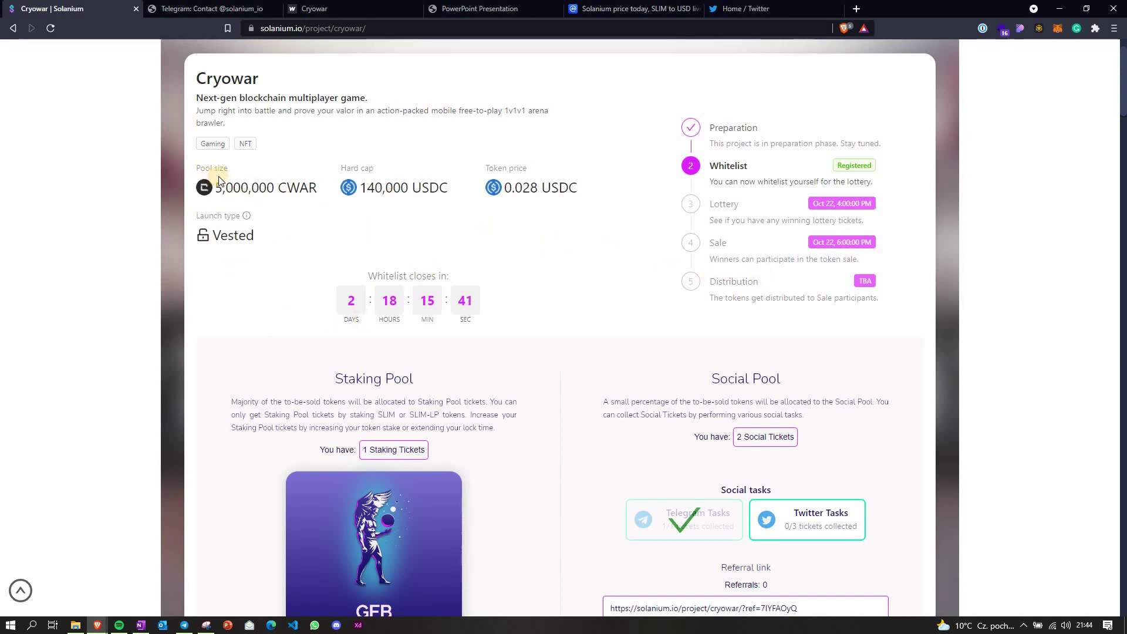
{"action": "scroll", "coordinate": [481, 272], "scroll_direction": "down", "scroll_amount": 2}
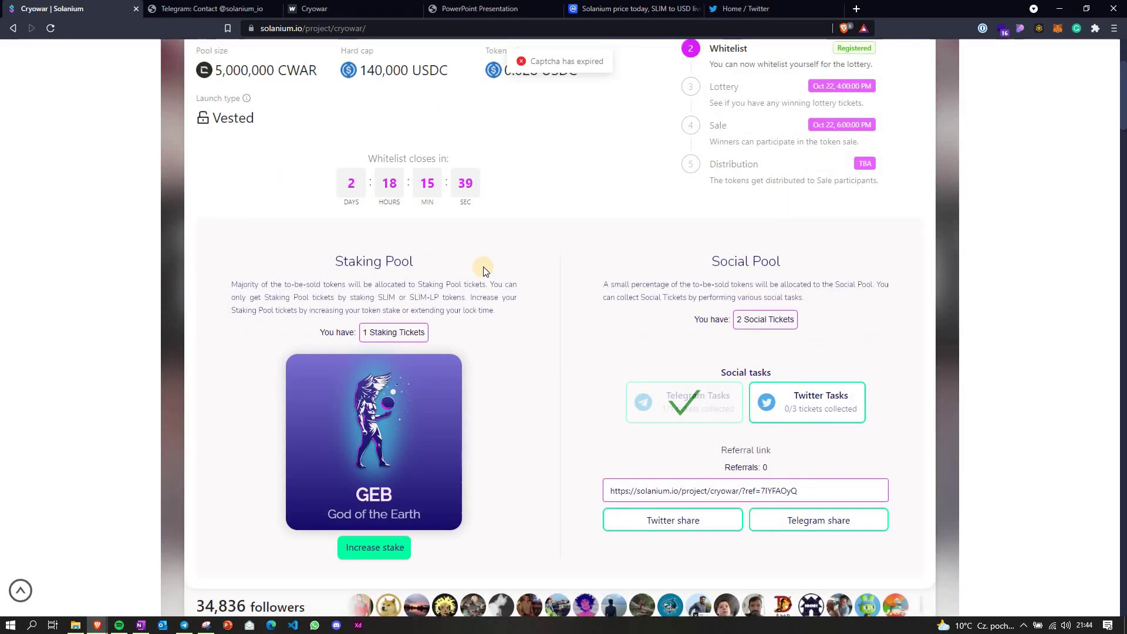
{"action": "scroll", "coordinate": [484, 272], "scroll_direction": "down", "scroll_amount": 10}
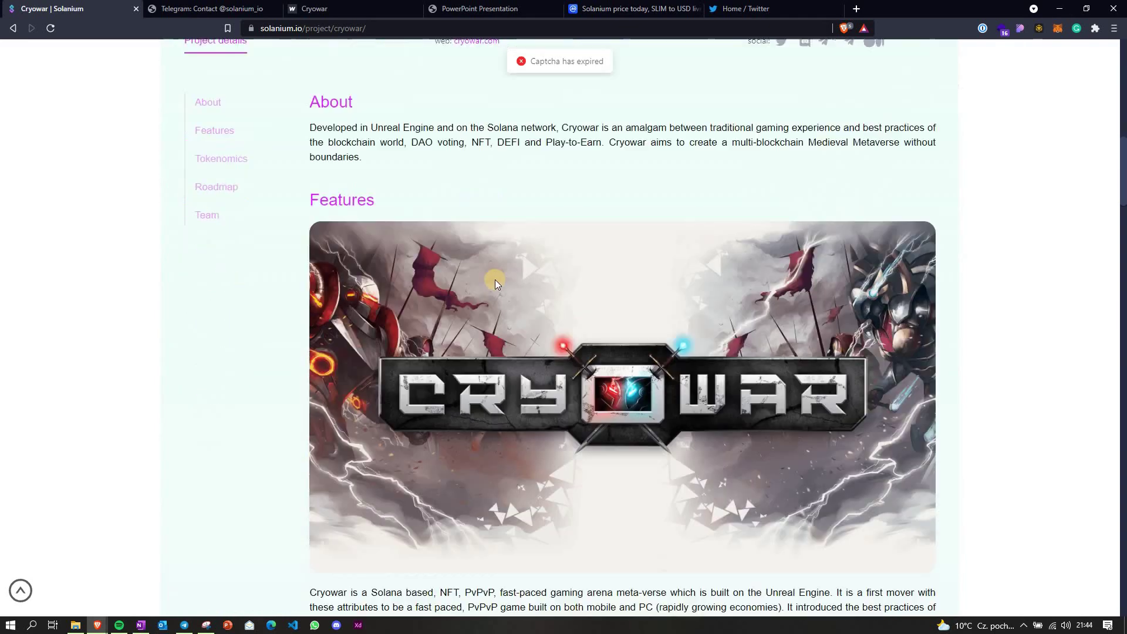
{"action": "scroll", "coordinate": [495, 280], "scroll_direction": "down", "scroll_amount": 15}
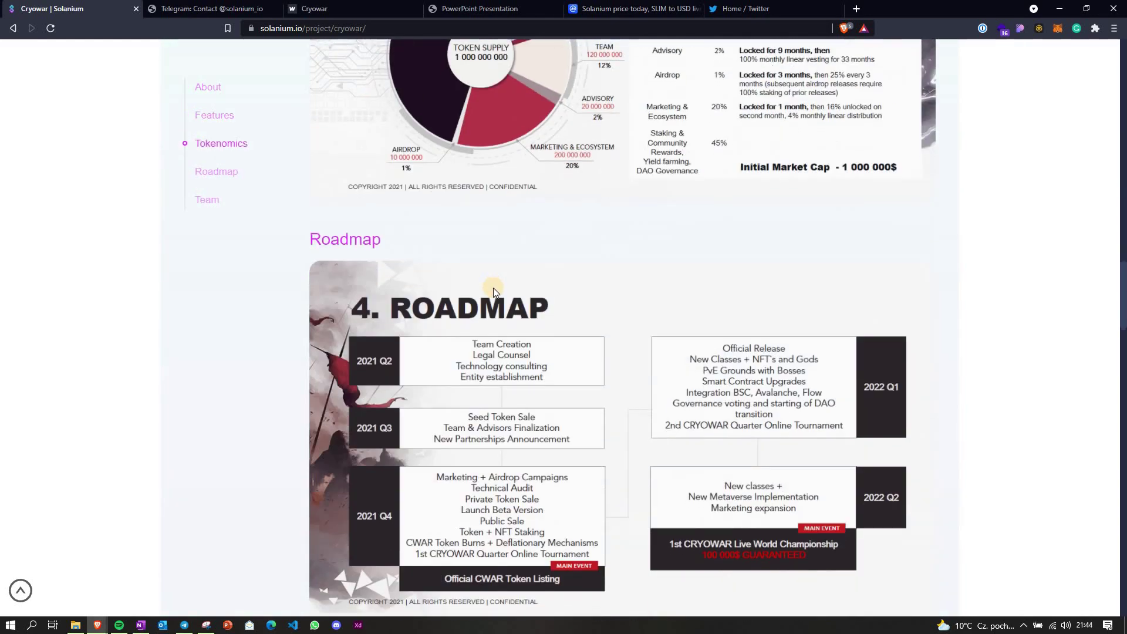
{"action": "scroll", "coordinate": [493, 292], "scroll_direction": "down", "scroll_amount": 5}
{"action": "scroll", "coordinate": [432, 182], "scroll_direction": "down", "scroll_amount": 4}
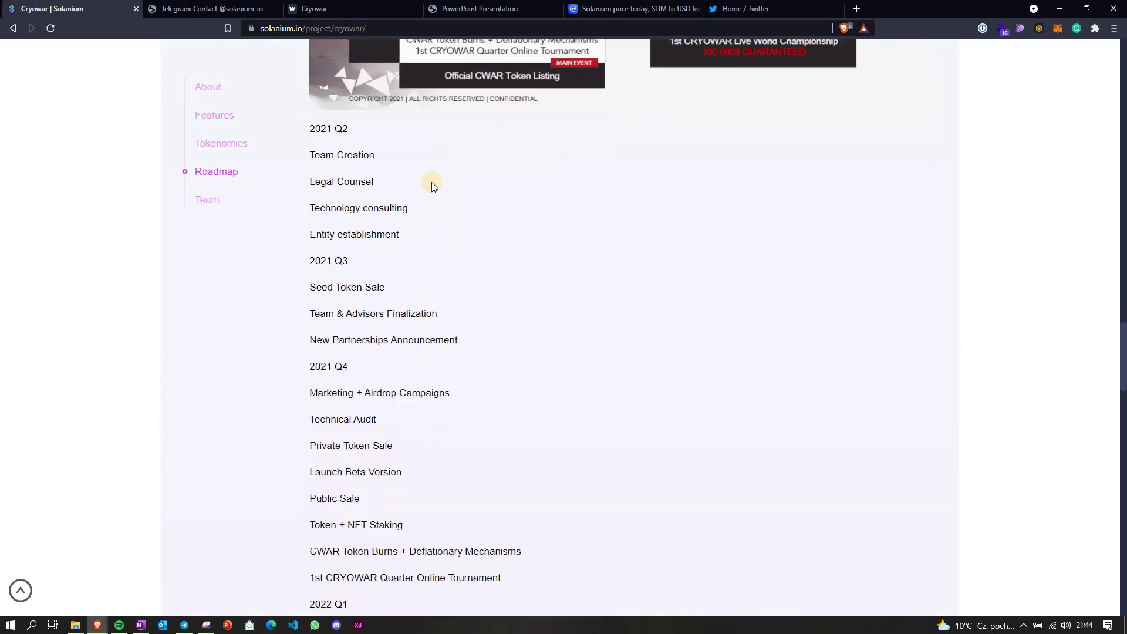
{"action": "scroll", "coordinate": [481, 332], "scroll_direction": "down", "scroll_amount": 5}
{"action": "scroll", "coordinate": [480, 333], "scroll_direction": "down", "scroll_amount": 13}
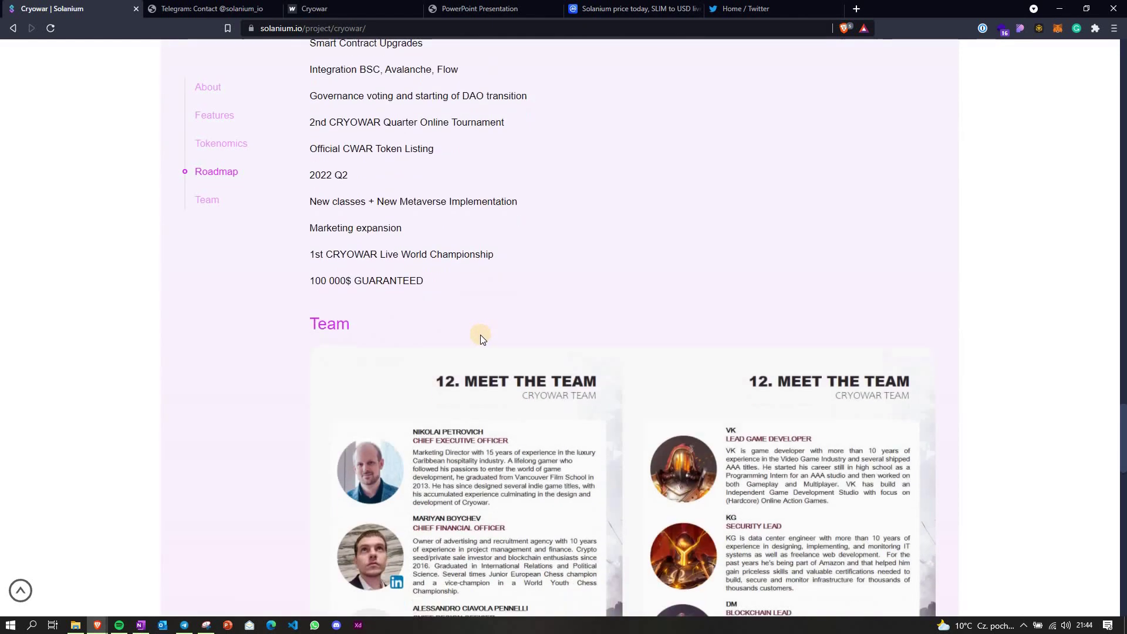
{"action": "scroll", "coordinate": [464, 391], "scroll_direction": "up", "scroll_amount": 14}
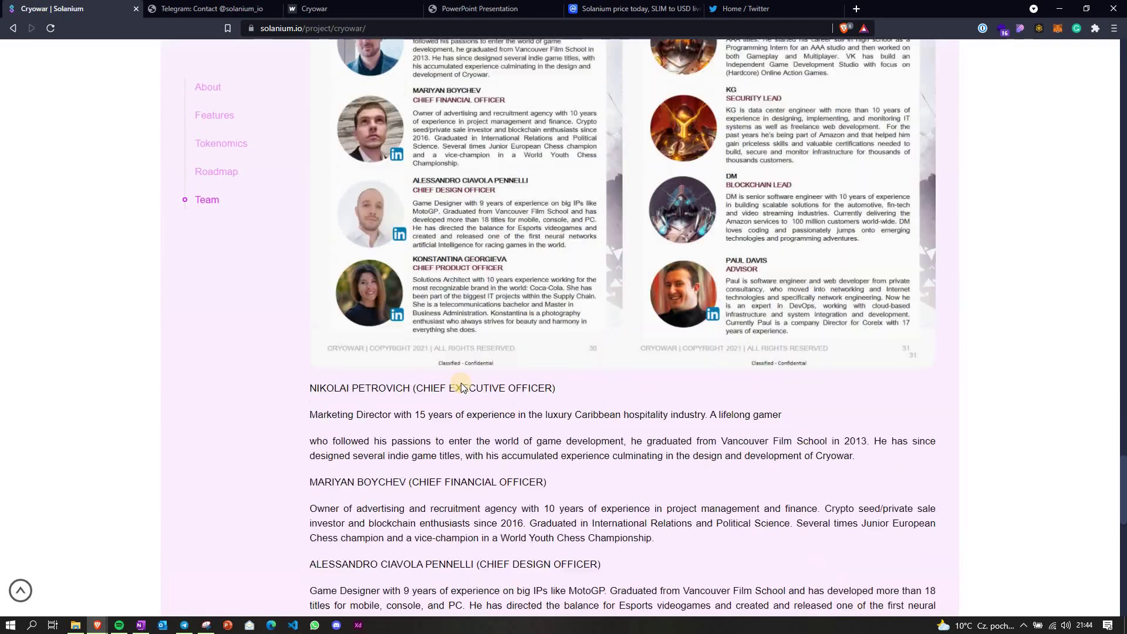
{"action": "scroll", "coordinate": [460, 403], "scroll_direction": "up", "scroll_amount": 17}
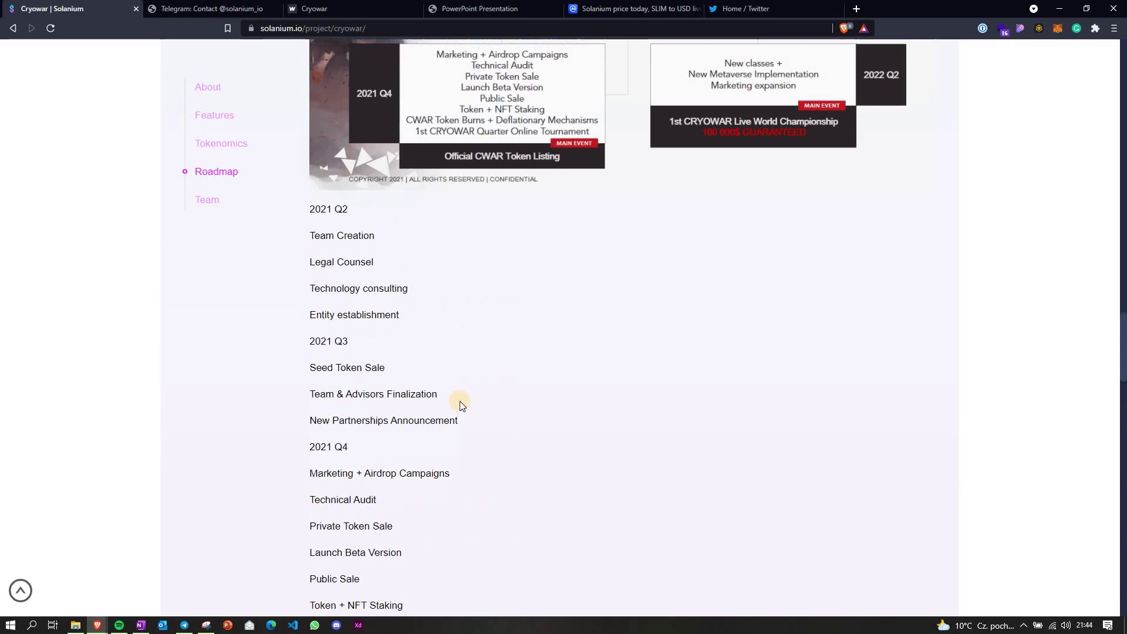
{"action": "scroll", "coordinate": [458, 407], "scroll_direction": "up", "scroll_amount": 20}
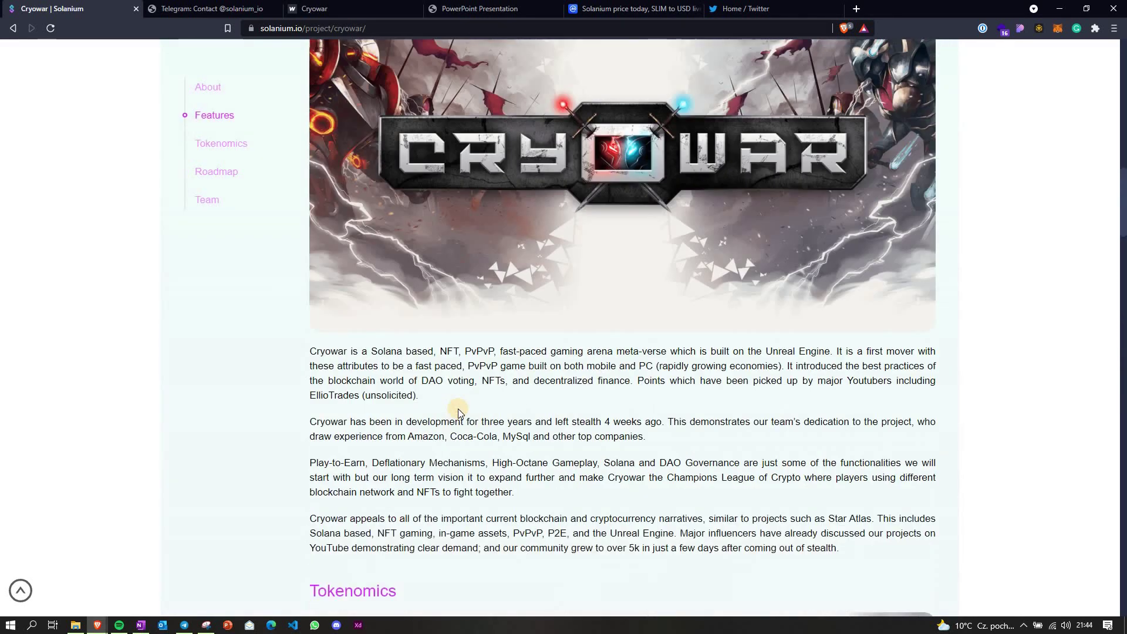
{"action": "scroll", "coordinate": [623, 369], "scroll_direction": "up", "scroll_amount": 1}
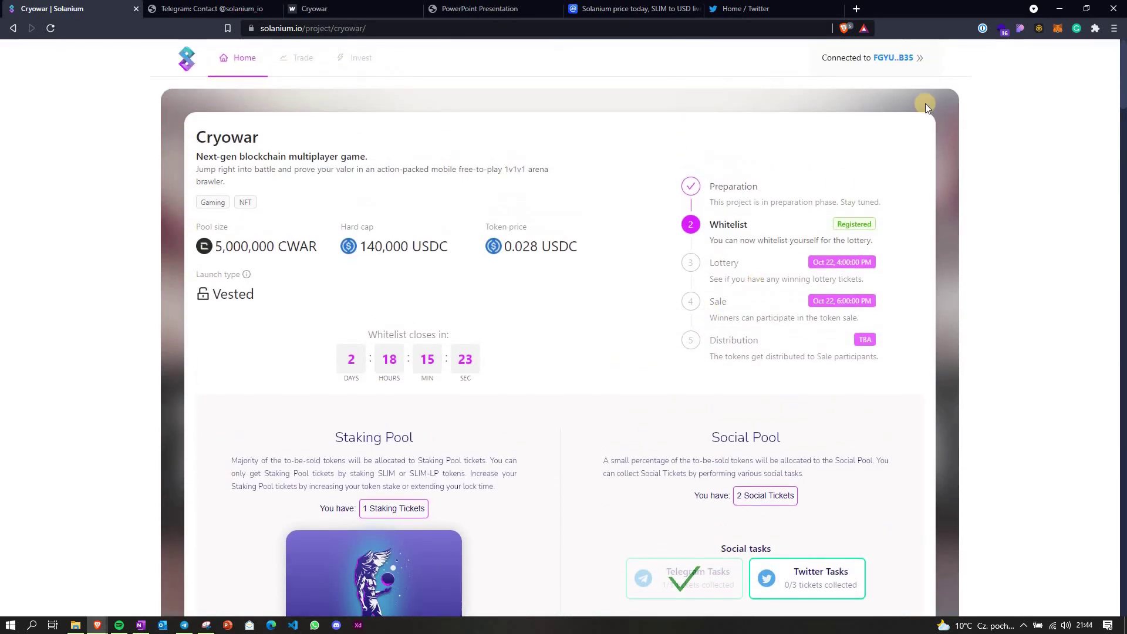